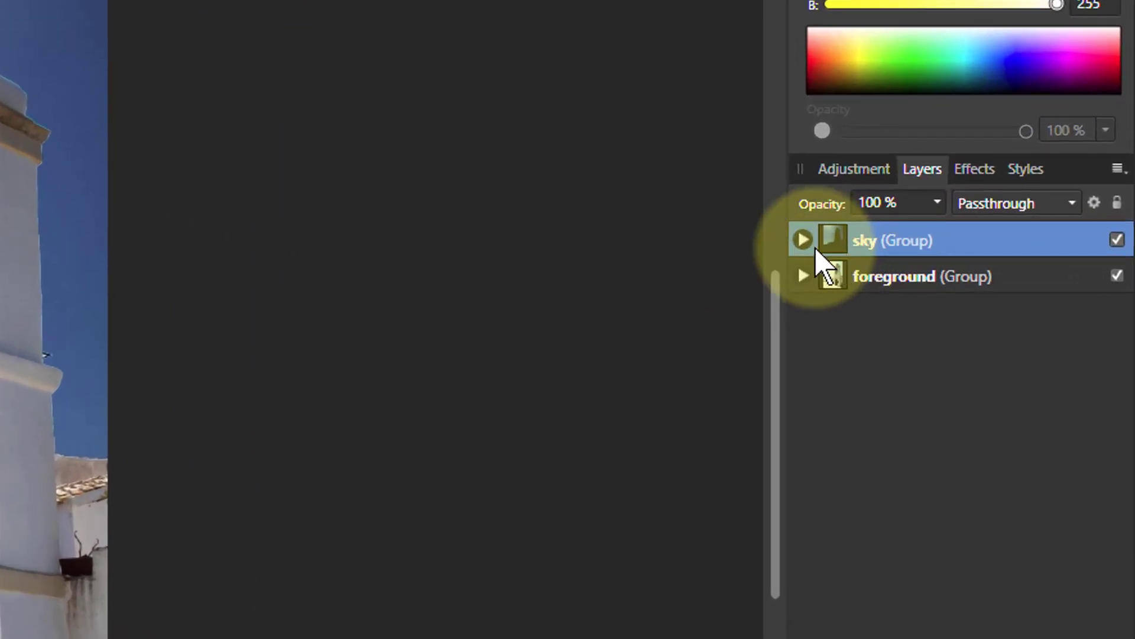
Expand the foreground group and make the sky group visible
{"action": "left_click", "coordinate": [803, 278]}
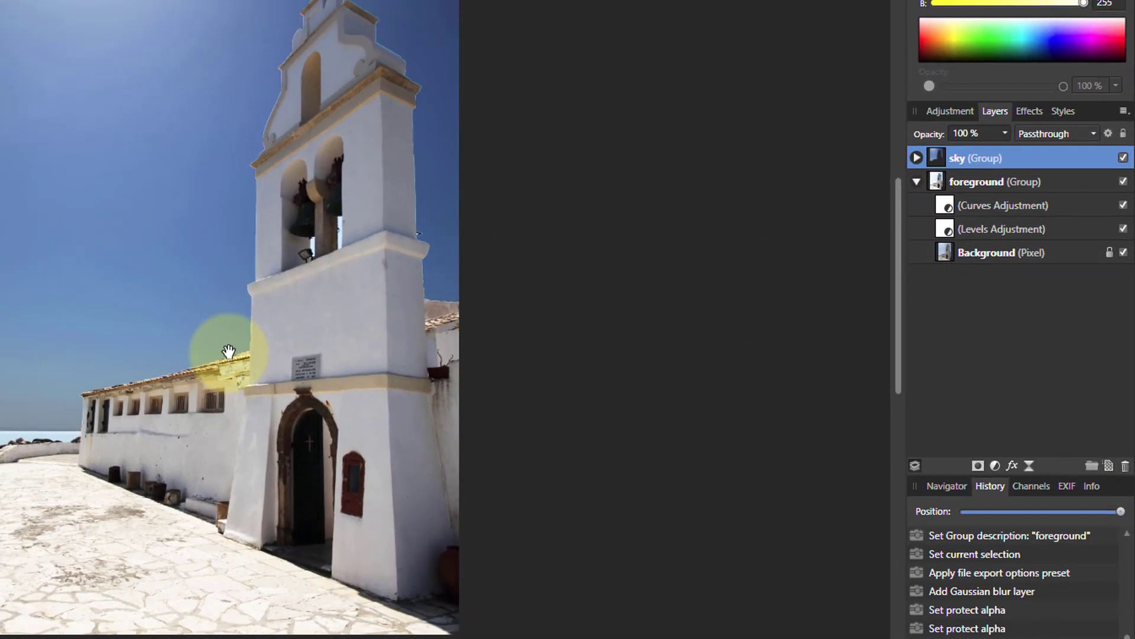
{"action": "left_click", "coordinate": [1124, 159]}
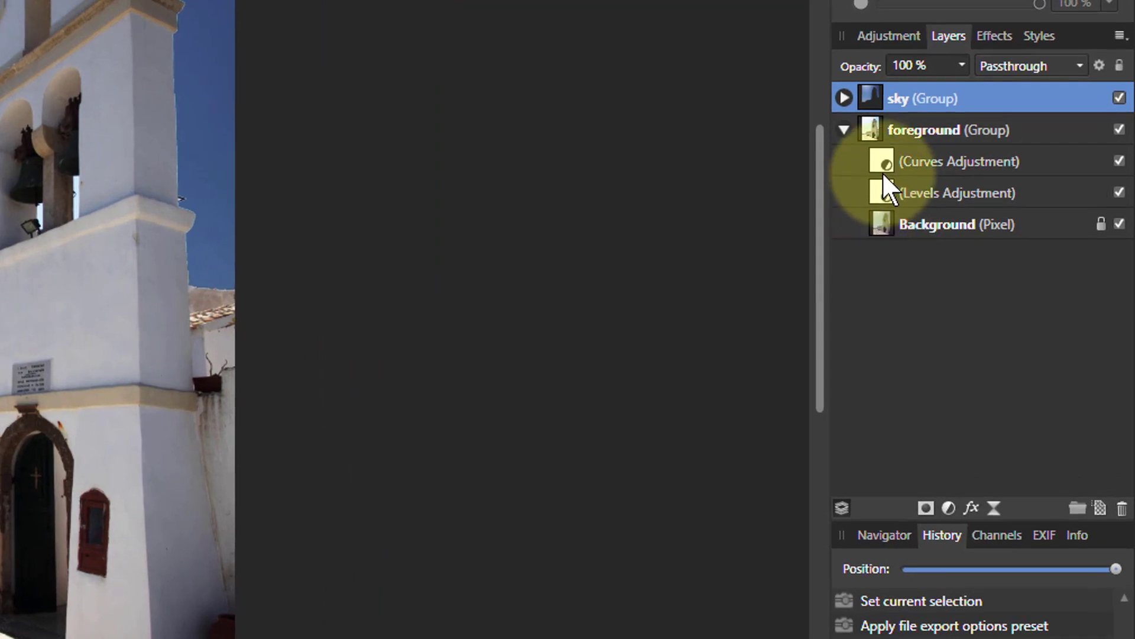
Ungroup foreground so Curves, Levels and Background sit at top level, then select Curves
{"action": "left_click", "coordinate": [877, 128]}
{"action": "right_click", "coordinate": [868, 129]}
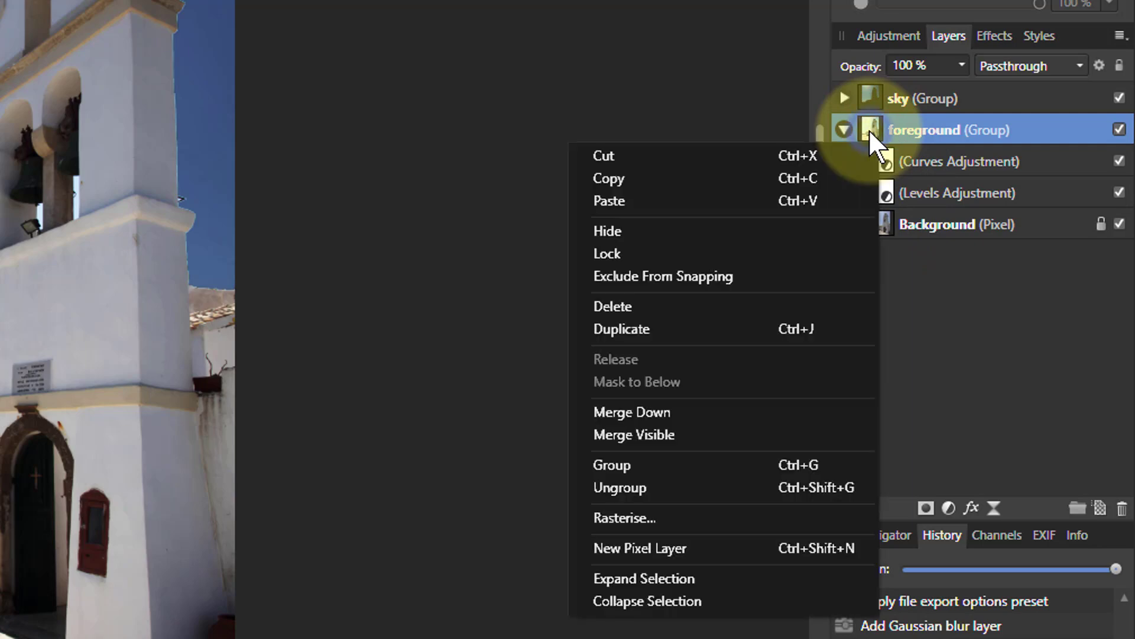
{"action": "left_click", "coordinate": [653, 488]}
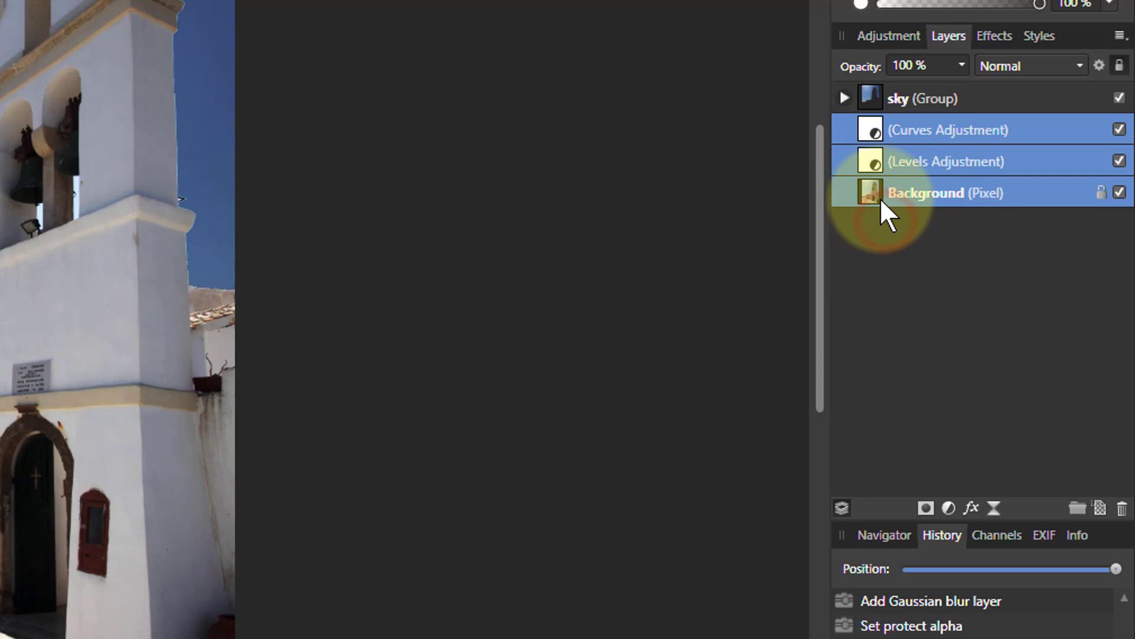
{"action": "left_click", "coordinate": [918, 98]}
{"action": "left_click", "coordinate": [905, 130]}
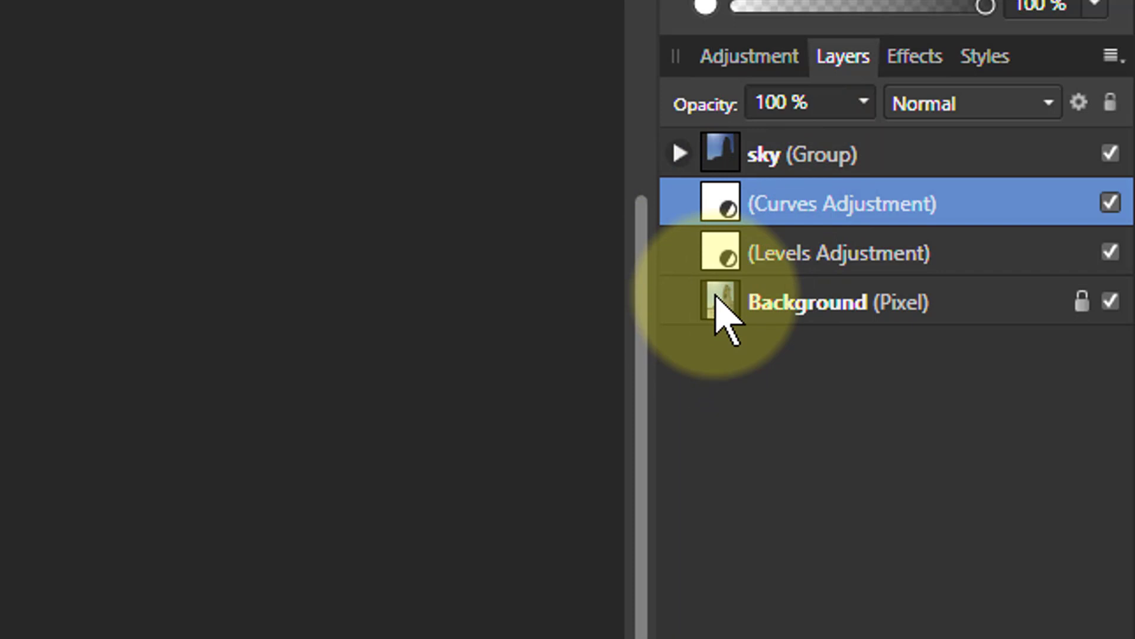
Drag Levels Adjustment into Background as a child layer and expand Background
{"action": "left_click", "coordinate": [792, 261]}
{"action": "mouse_move", "coordinate": [763, 258]}
{"action": "left_mouse_down"}
{"action": "mouse_move", "coordinate": [769, 292]}
{"action": "mouse_move", "coordinate": [826, 298]}
{"action": "mouse_move", "coordinate": [827, 330]}
{"action": "mouse_move", "coordinate": [822, 309]}
{"action": "mouse_move", "coordinate": [809, 333]}
{"action": "mouse_move", "coordinate": [809, 312]}
{"action": "left_mouse_up"}
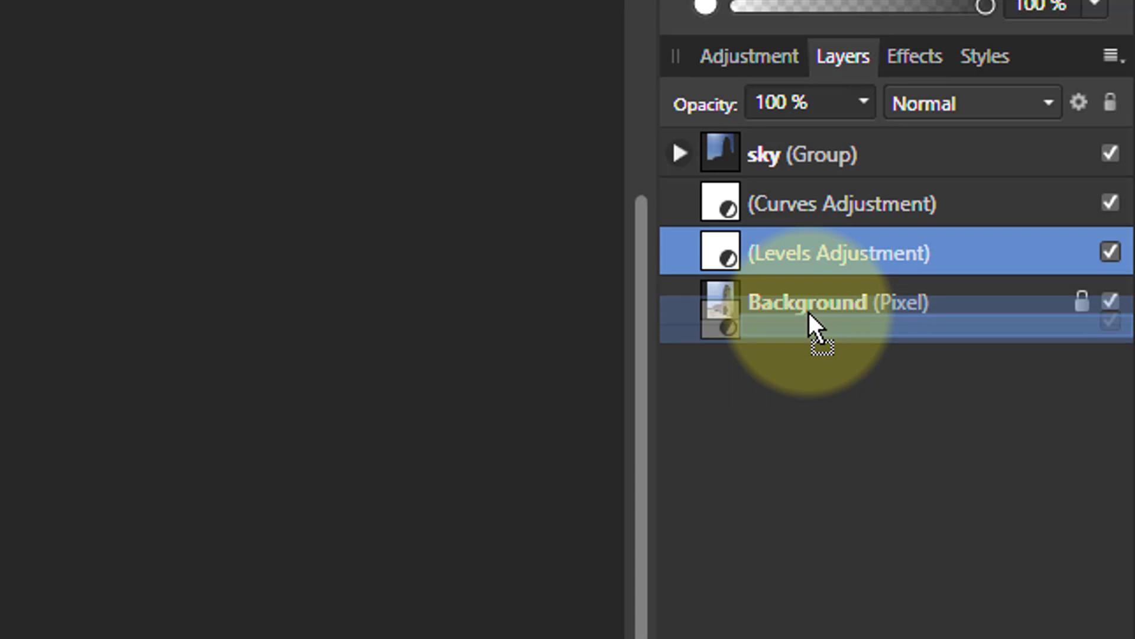
{"action": "left_click_drag", "start_coordinate": [809, 312], "coordinate": [810, 312]}
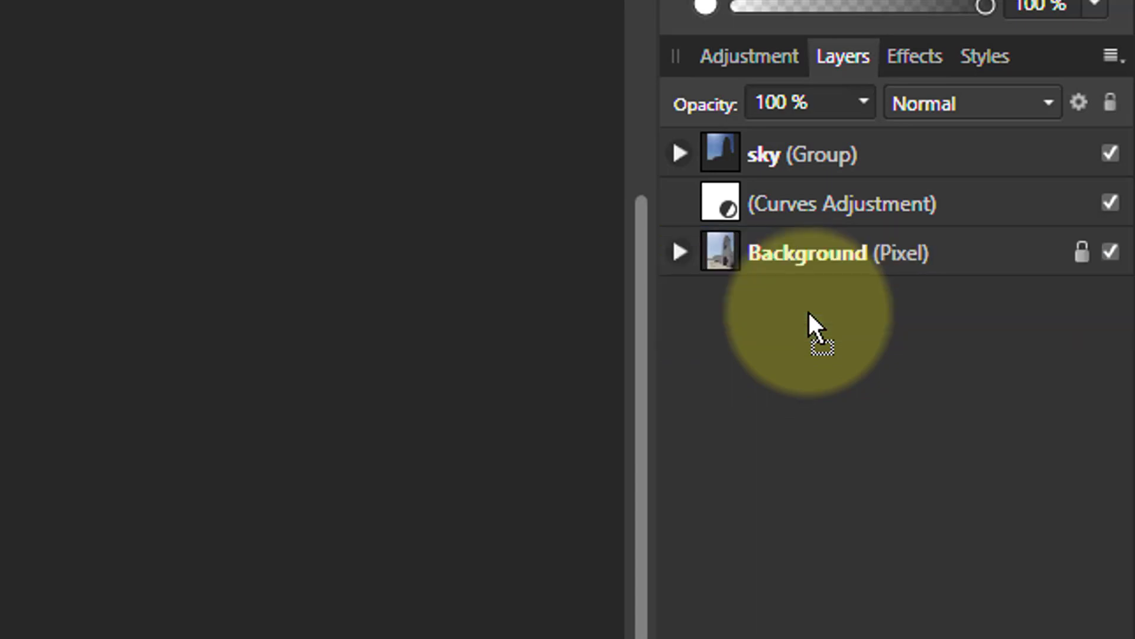
{"action": "left_click", "coordinate": [679, 253]}
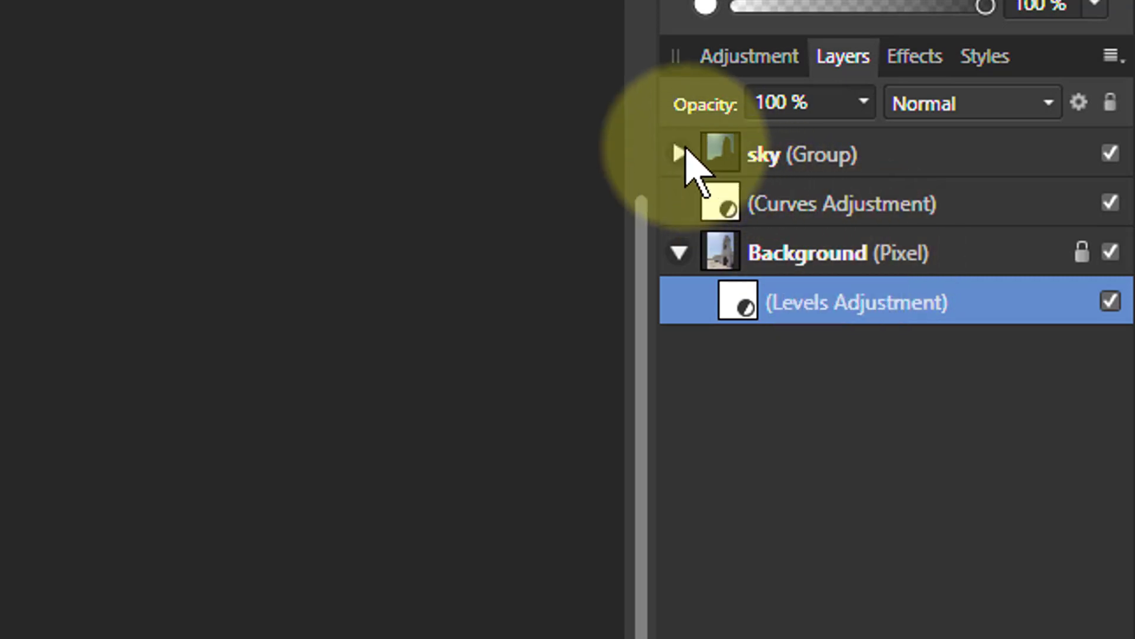
Drag the top-level Curves Adjustment under Levels inside Background and expand Levels
{"action": "left_click", "coordinate": [680, 154]}
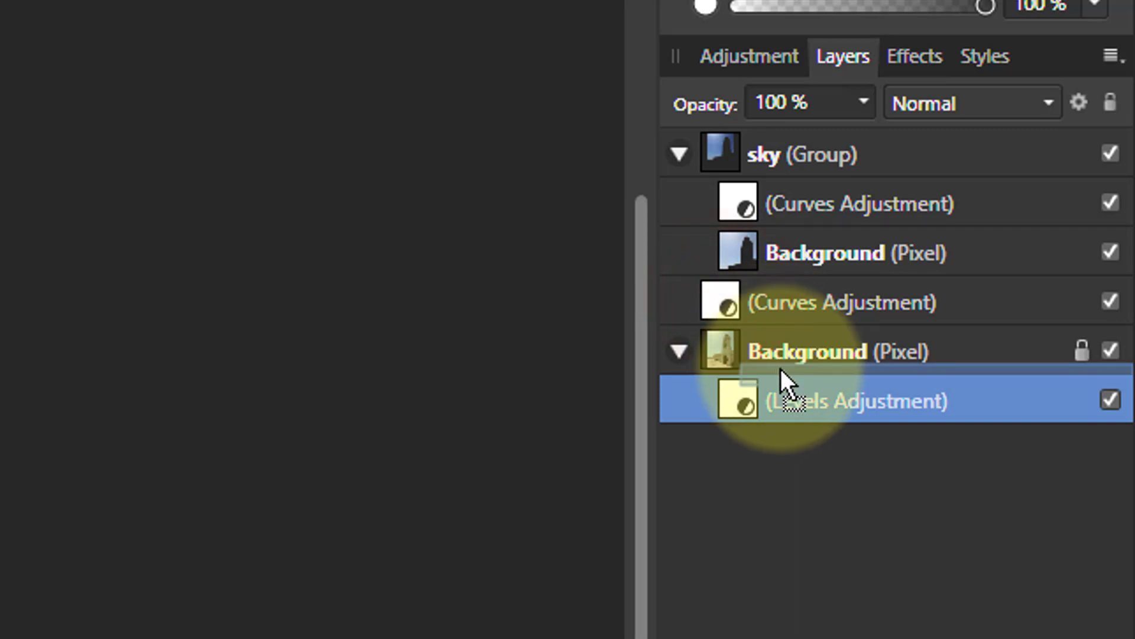
{"action": "left_click_drag", "start_coordinate": [780, 363], "coordinate": [780, 402]}
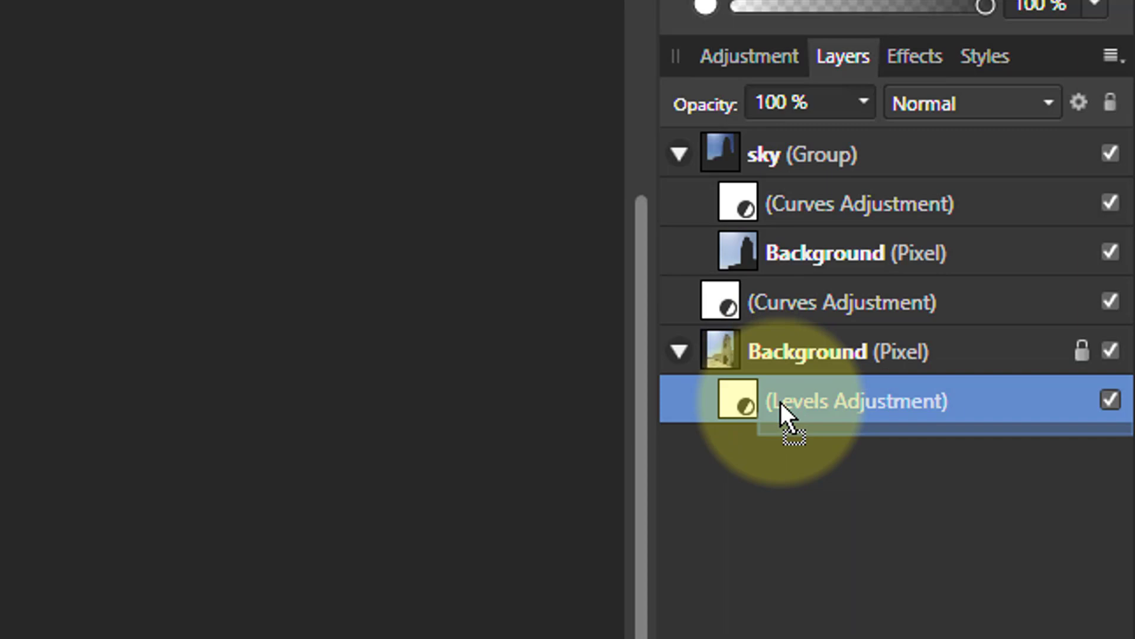
{"action": "left_click_drag", "start_coordinate": [780, 403], "coordinate": [777, 414]}
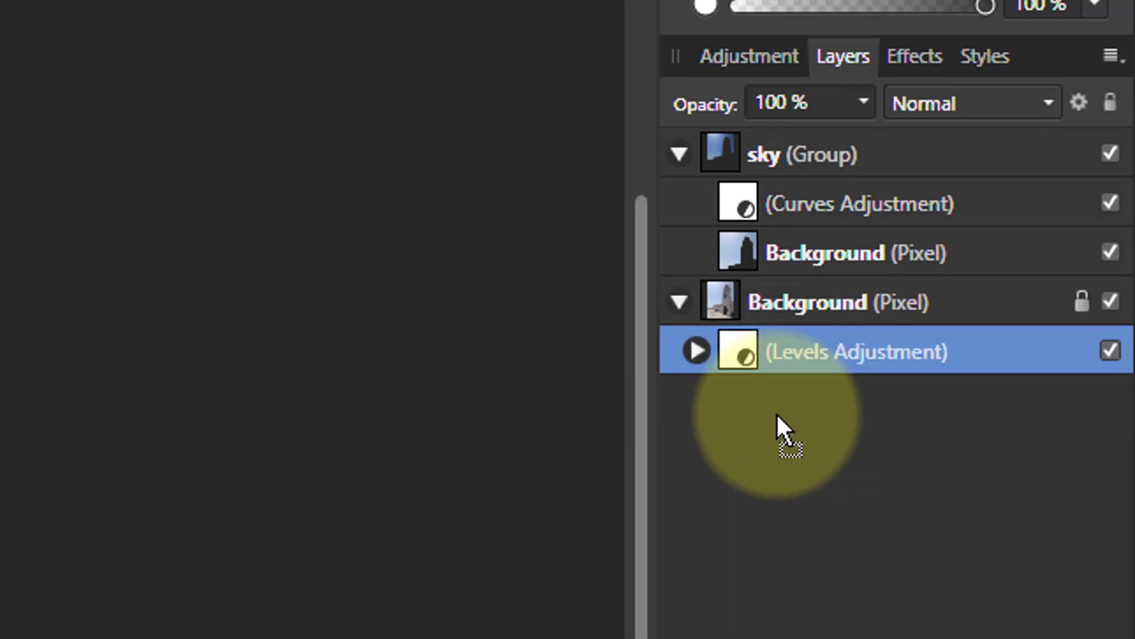
{"action": "left_click", "coordinate": [696, 352]}
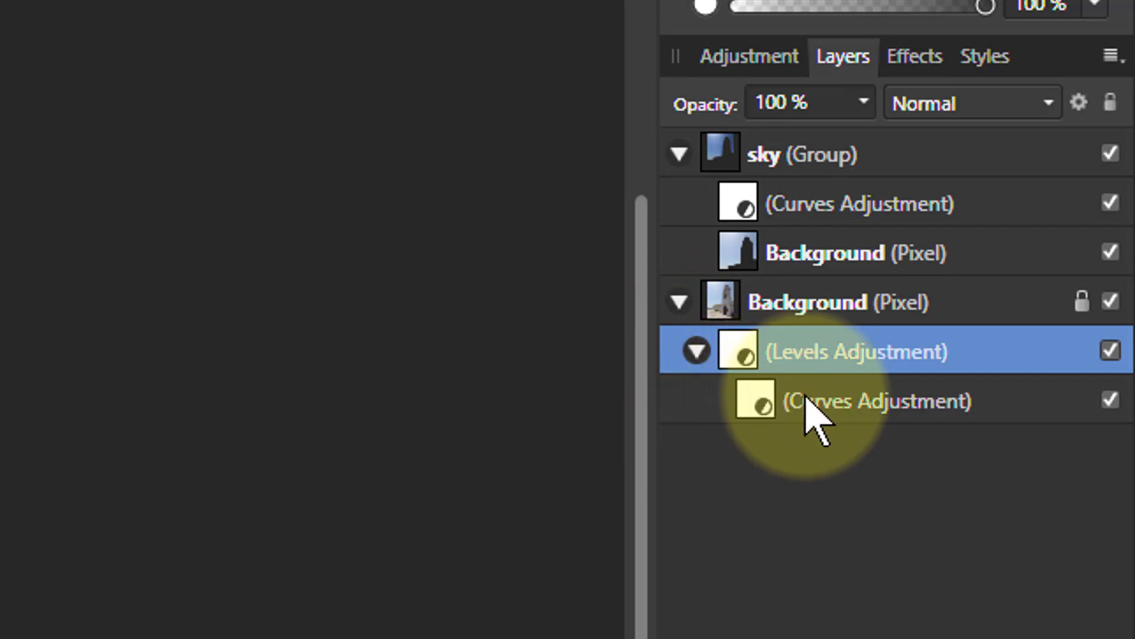
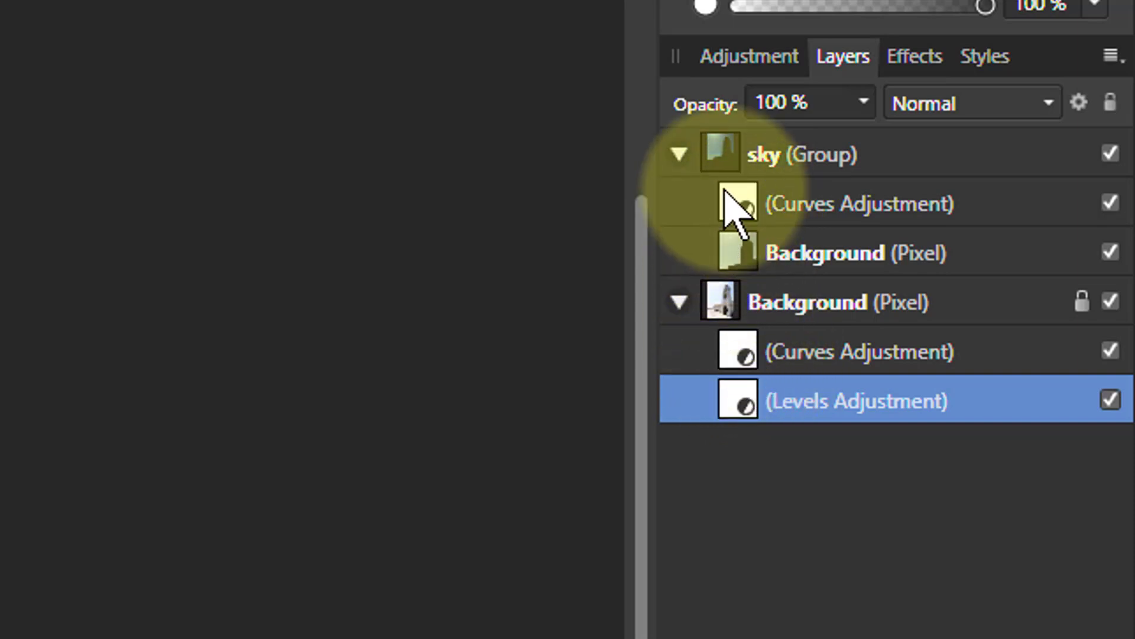
Ungroup the selected sky group via its Layers panel context menu
{"action": "left_click", "coordinate": [737, 154]}
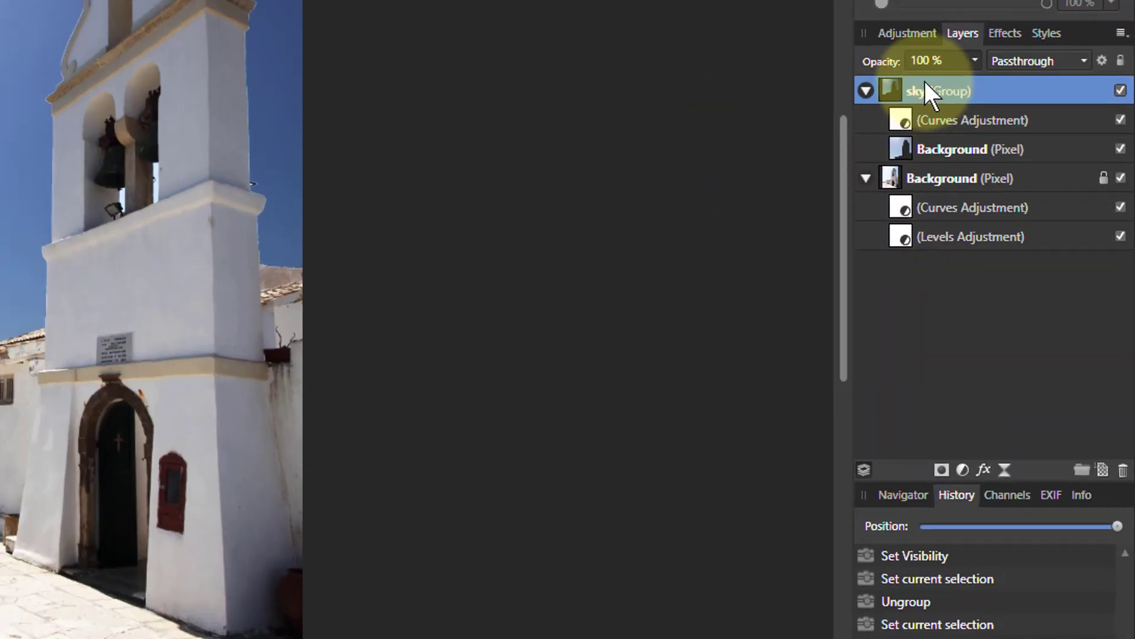
{"action": "right_click", "coordinate": [937, 85]}
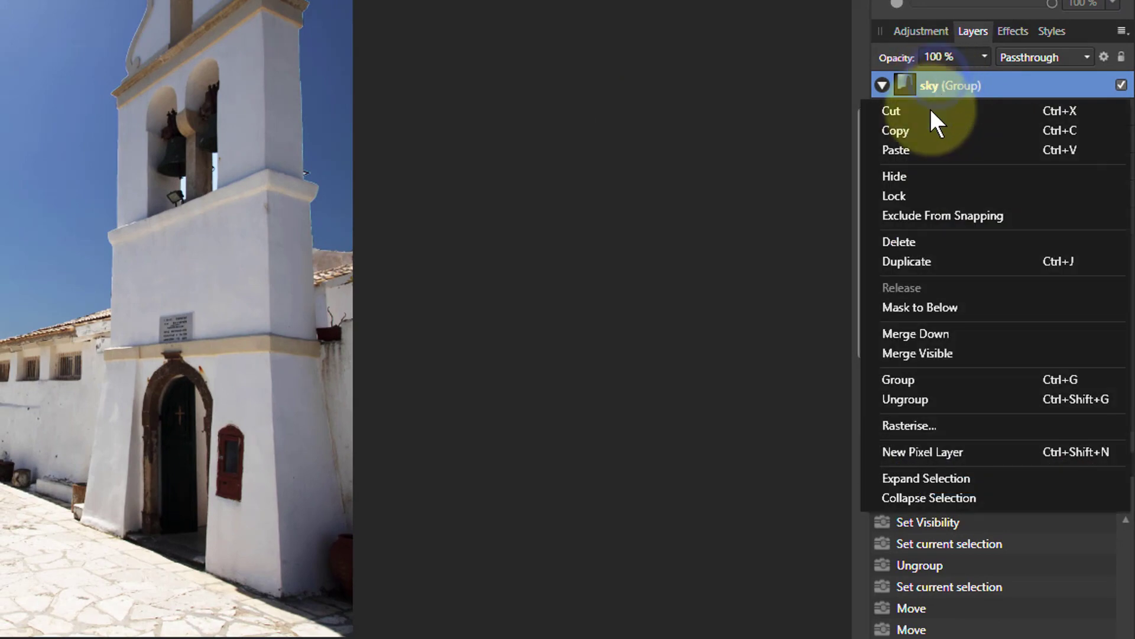
{"action": "left_click", "coordinate": [920, 398]}
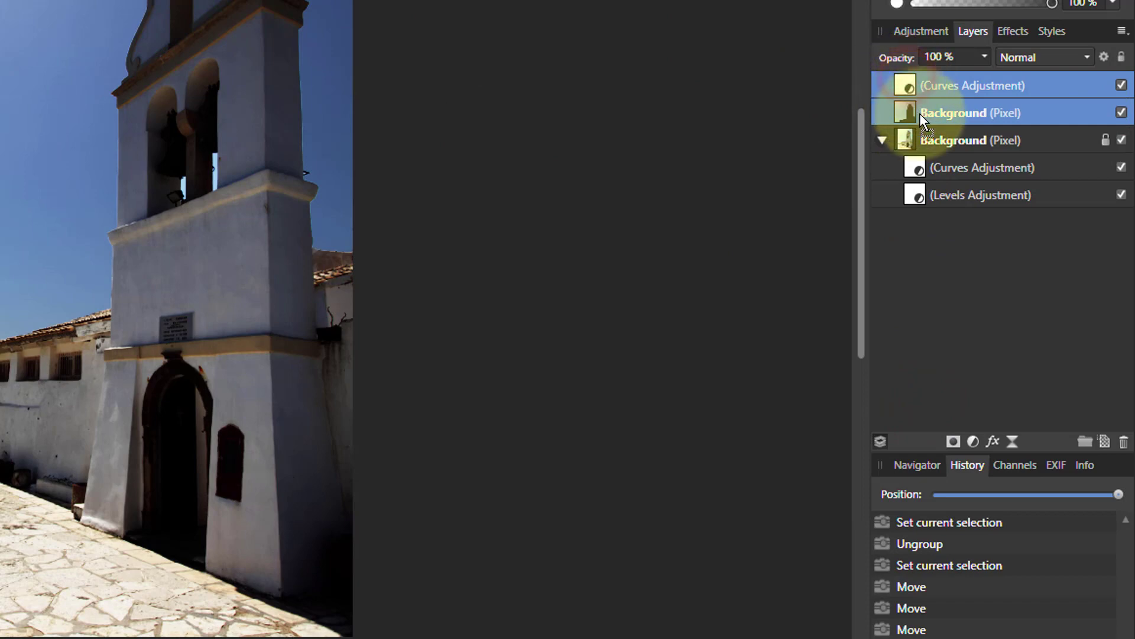
Drag the sky's Curves Adjustment onto the upper Background pixel layer so it nests as a child
{"action": "left_click", "coordinate": [907, 78]}
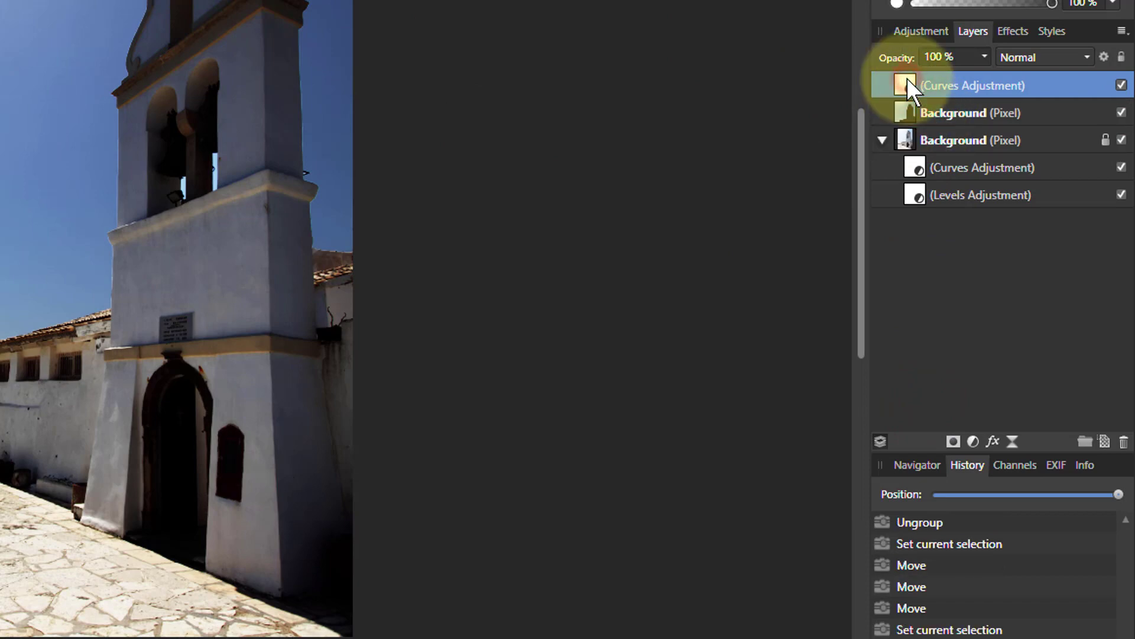
{"action": "left_click_drag", "start_coordinate": [904, 80], "coordinate": [932, 113]}
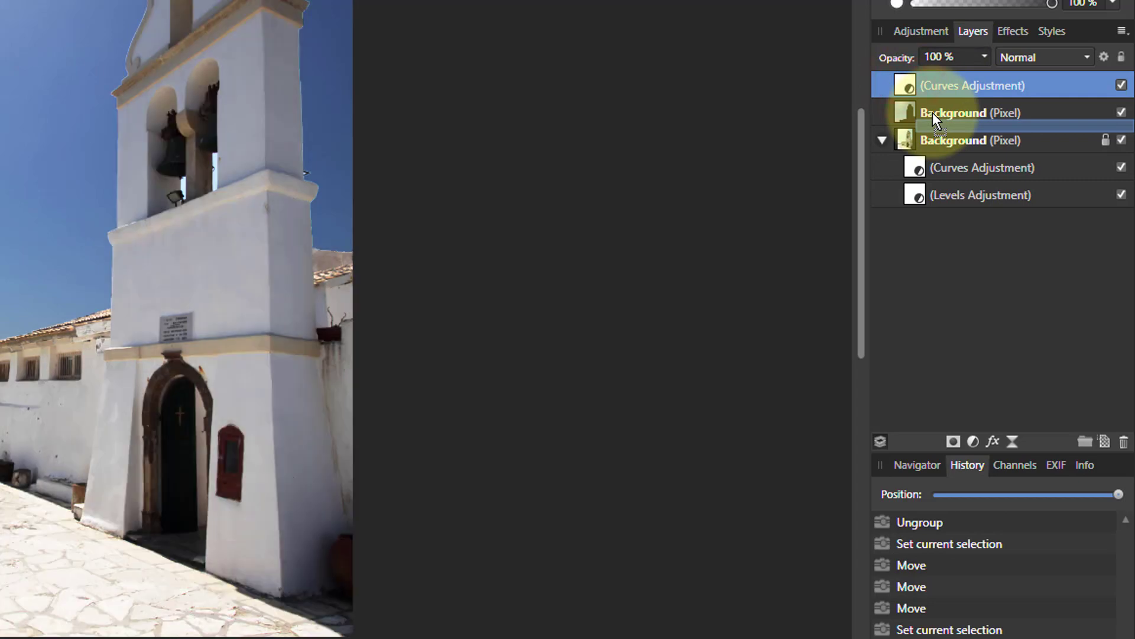
{"action": "left_click_drag", "start_coordinate": [932, 113], "coordinate": [931, 113]}
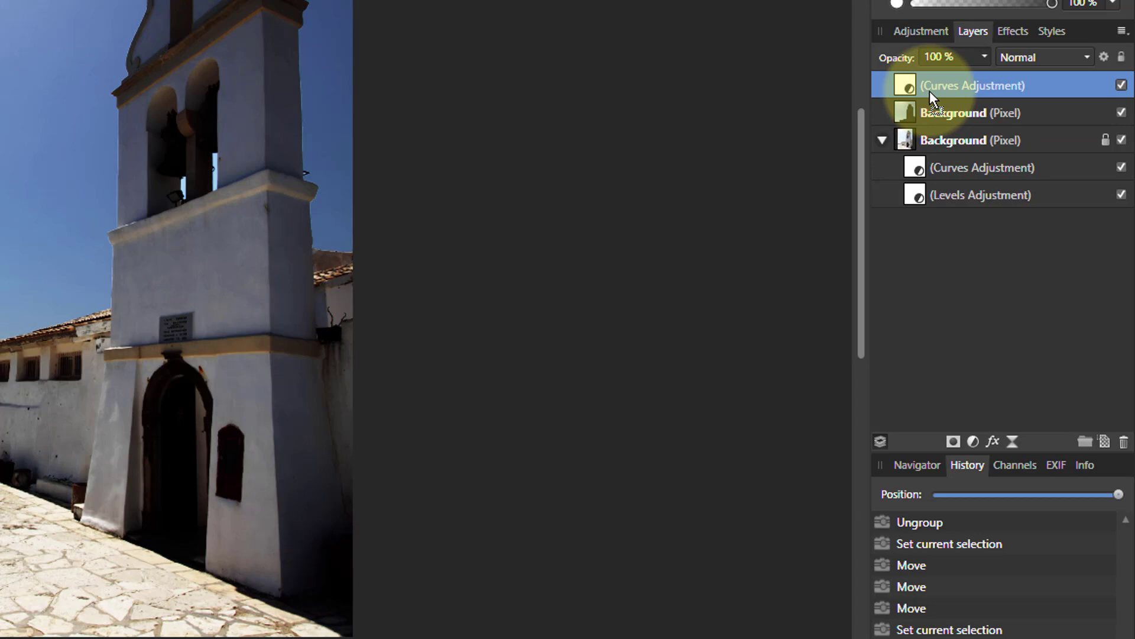
{"action": "left_click_drag", "start_coordinate": [930, 90], "coordinate": [929, 118]}
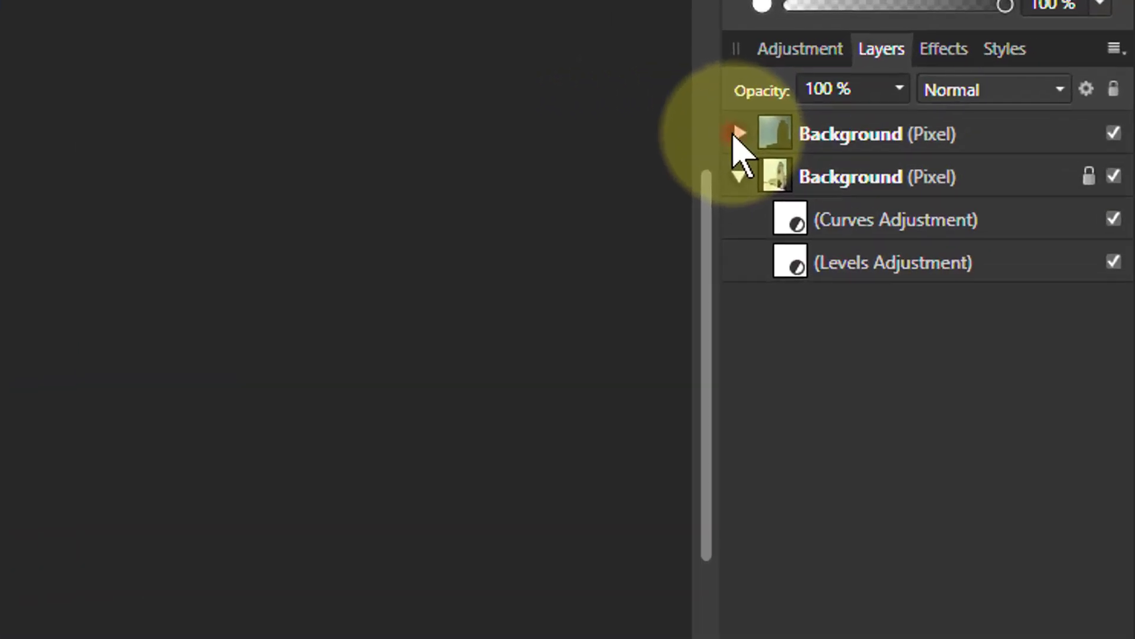
Expand, collapse and re-expand the upper Background layer to verify its nested Curves child
{"action": "left_click", "coordinate": [739, 135]}
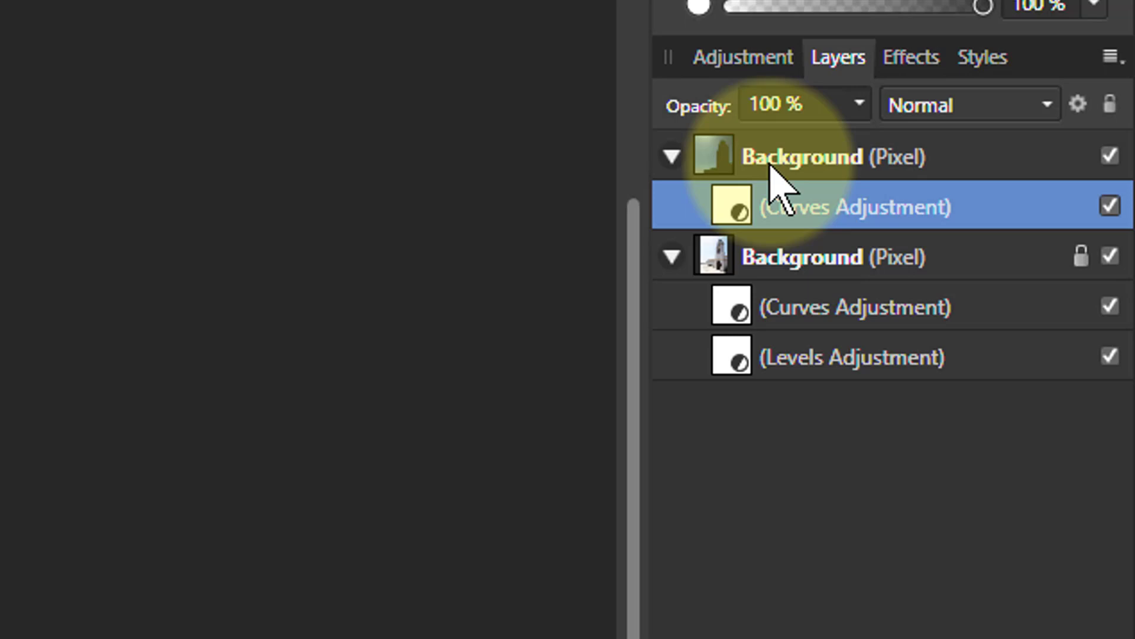
{"action": "left_click", "coordinate": [672, 158]}
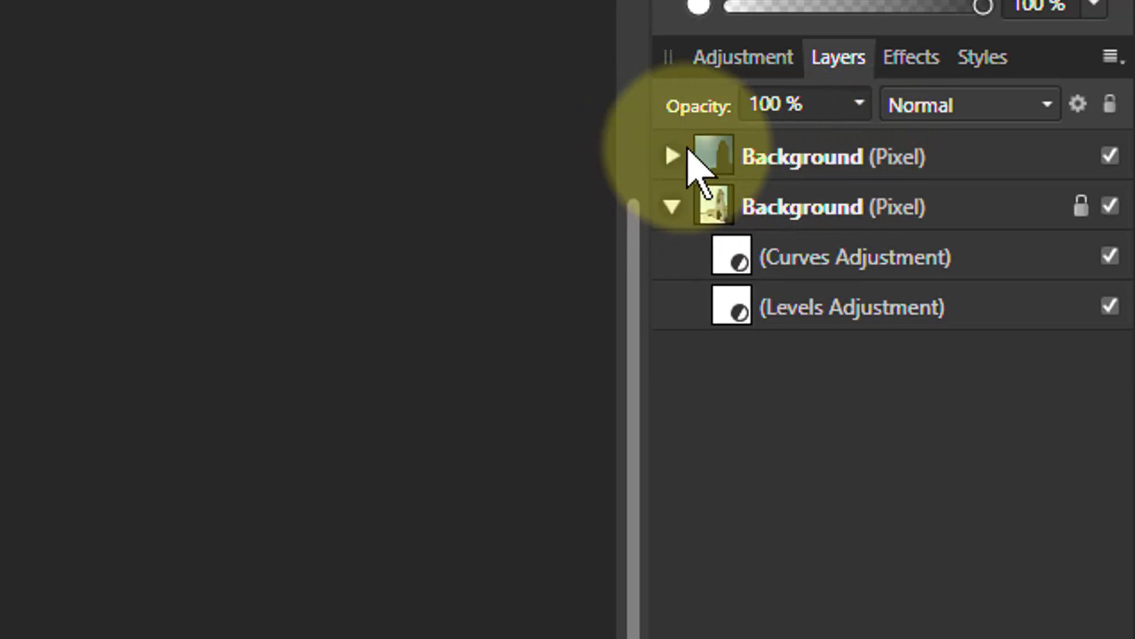
{"action": "left_click", "coordinate": [673, 158]}
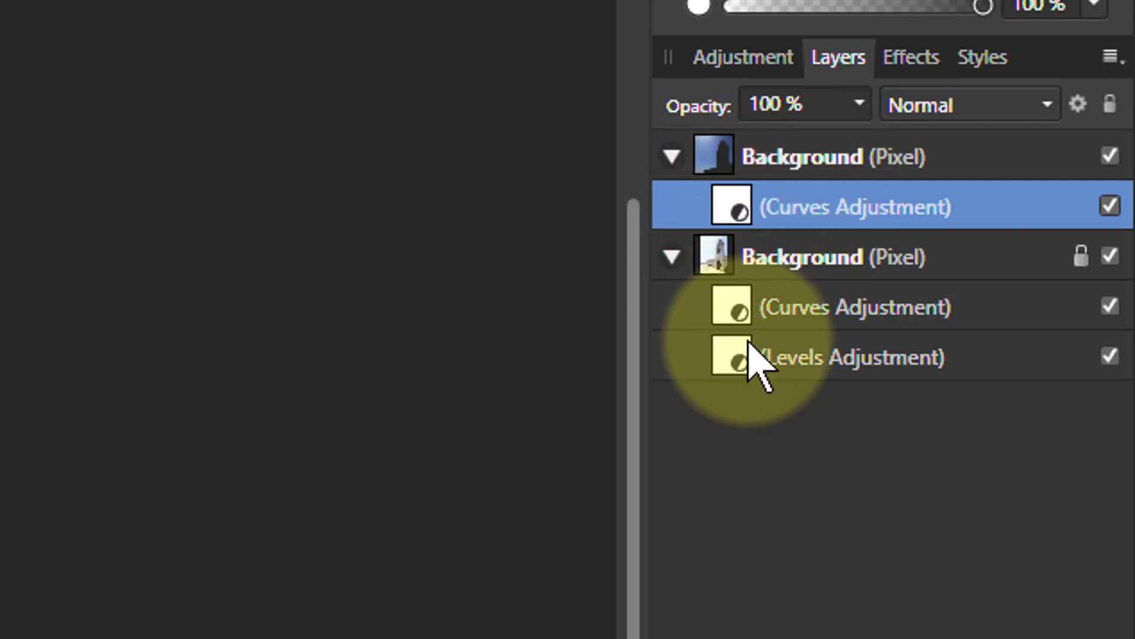
Reposition the Curves adjustments in the layer stack, re-nesting the upper one and moving the lower one up
{"action": "mouse_move", "coordinate": [733, 206]}
{"action": "left_mouse_down"}
{"action": "mouse_move", "coordinate": [716, 158]}
{"action": "mouse_move", "coordinate": [753, 173]}
{"action": "mouse_move", "coordinate": [723, 160]}
{"action": "mouse_move", "coordinate": [728, 152]}
{"action": "left_mouse_up"}
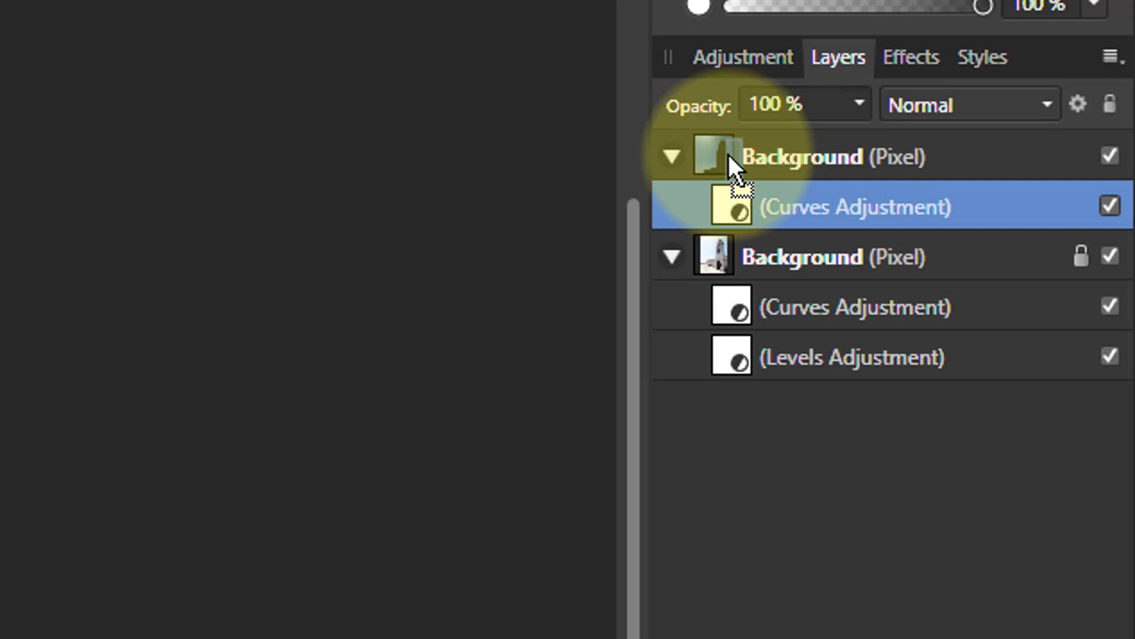
{"action": "left_click_drag", "start_coordinate": [728, 155], "coordinate": [728, 157]}
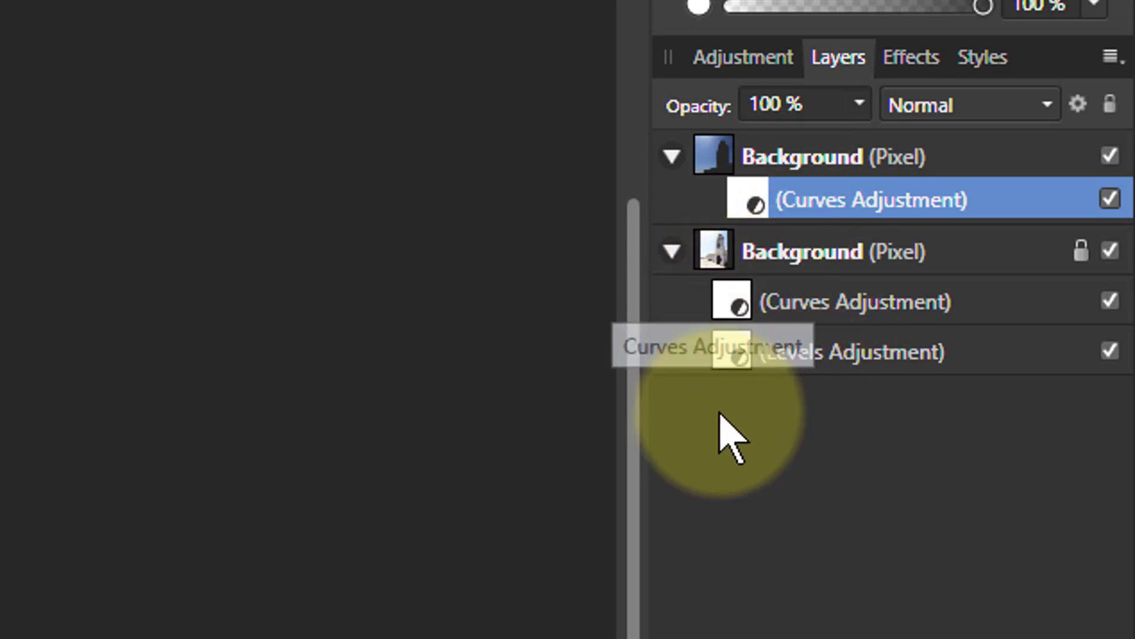
{"action": "left_click", "coordinate": [734, 302]}
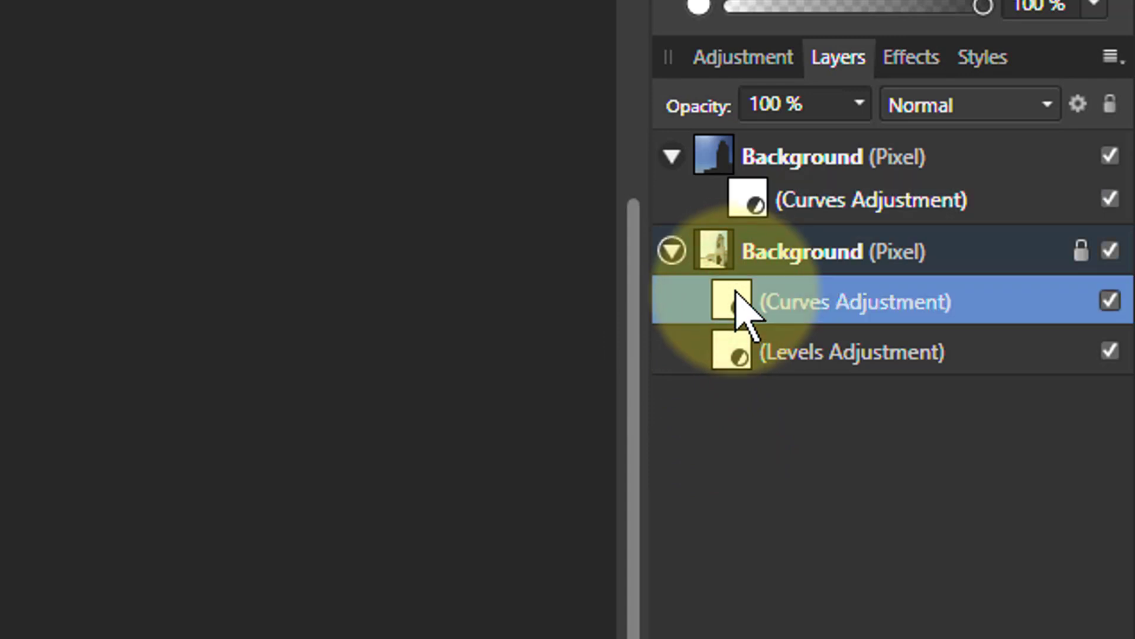
{"action": "left_click_drag", "start_coordinate": [749, 206], "coordinate": [746, 187]}
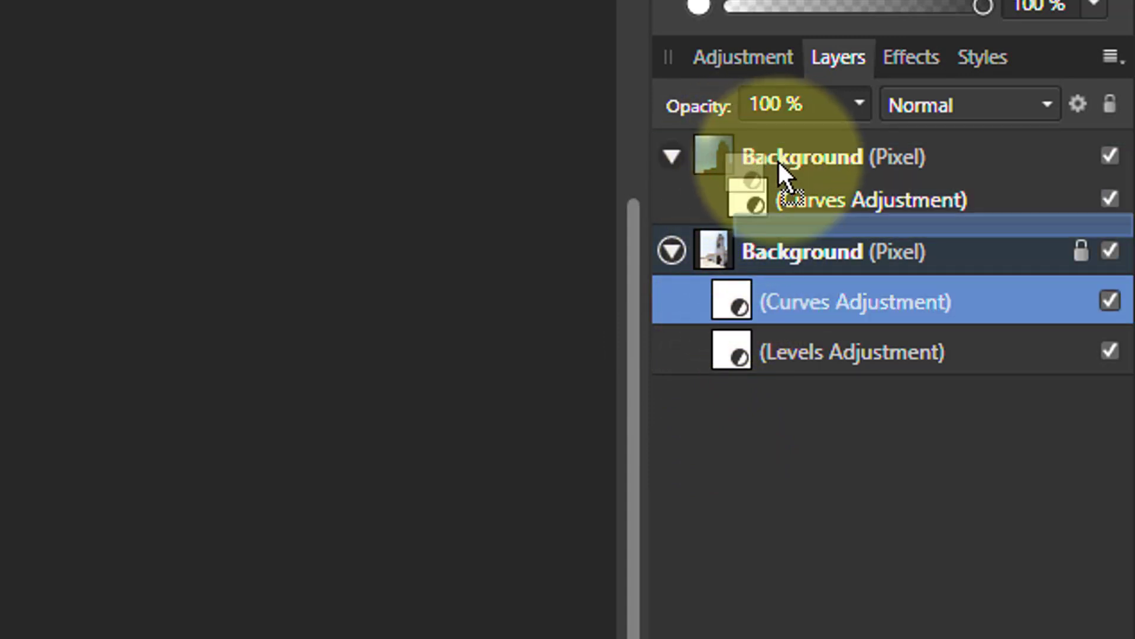
{"action": "left_click_drag", "start_coordinate": [746, 187], "coordinate": [810, 161]}
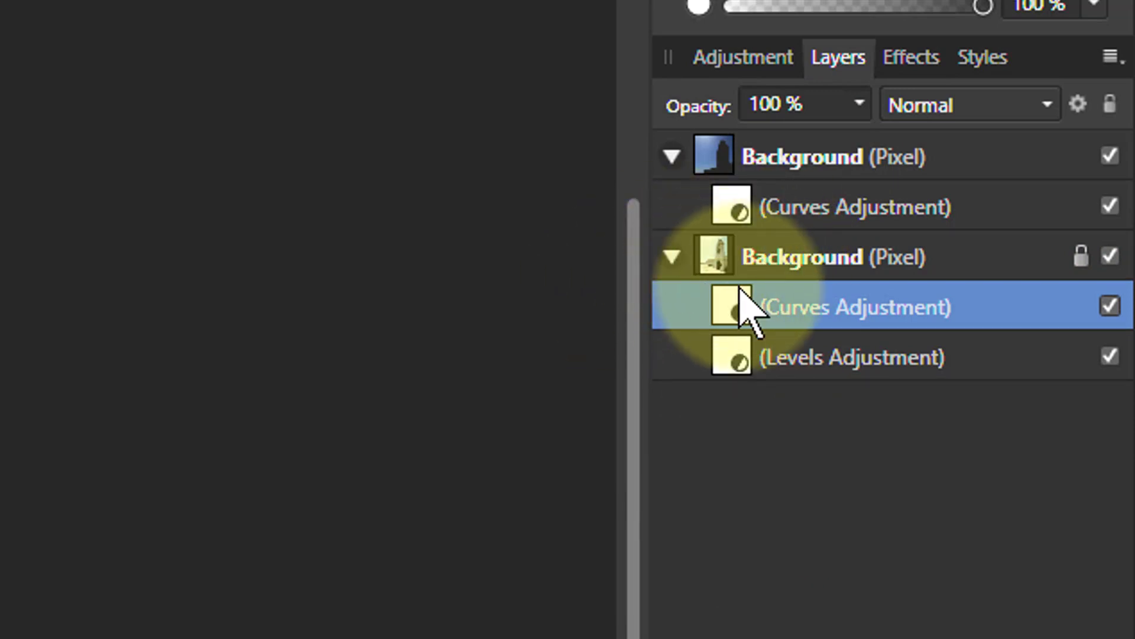
Collapse the upper Background layer and delete the church photo's Curves and Levels adjustments
{"action": "left_click", "coordinate": [671, 157]}
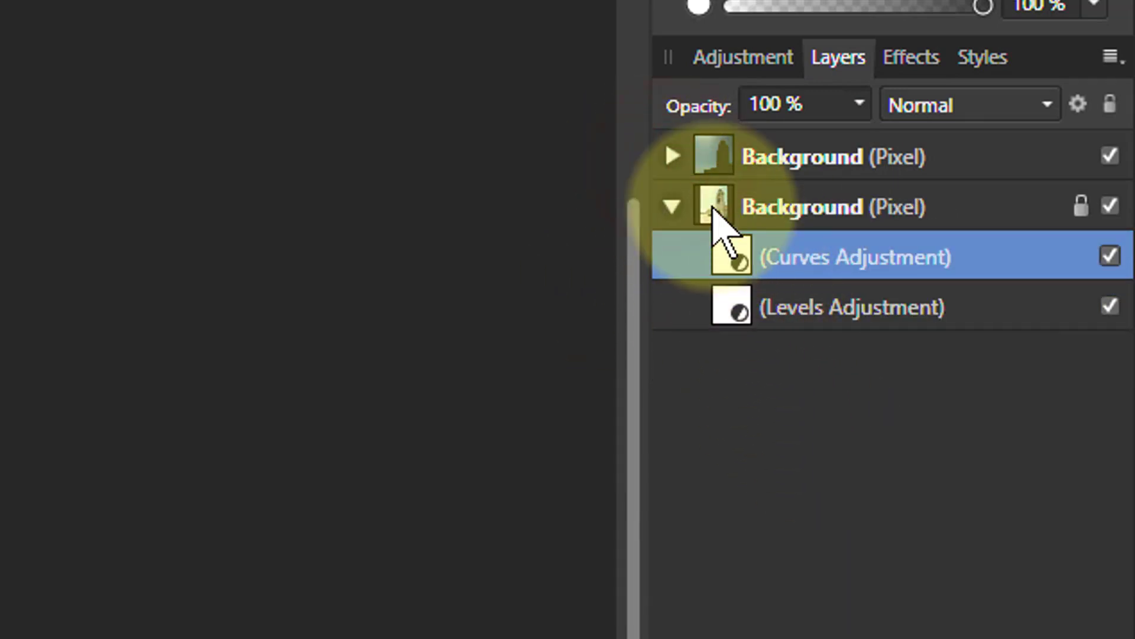
{"action": "key", "text": "Delete"}
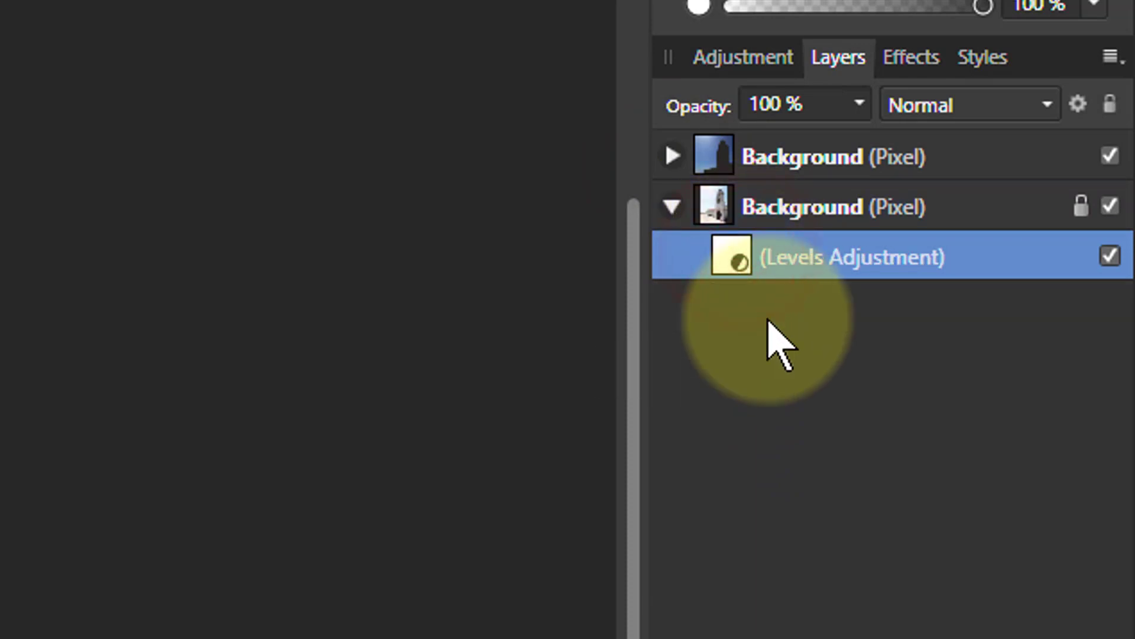
{"action": "key", "text": "Delete"}
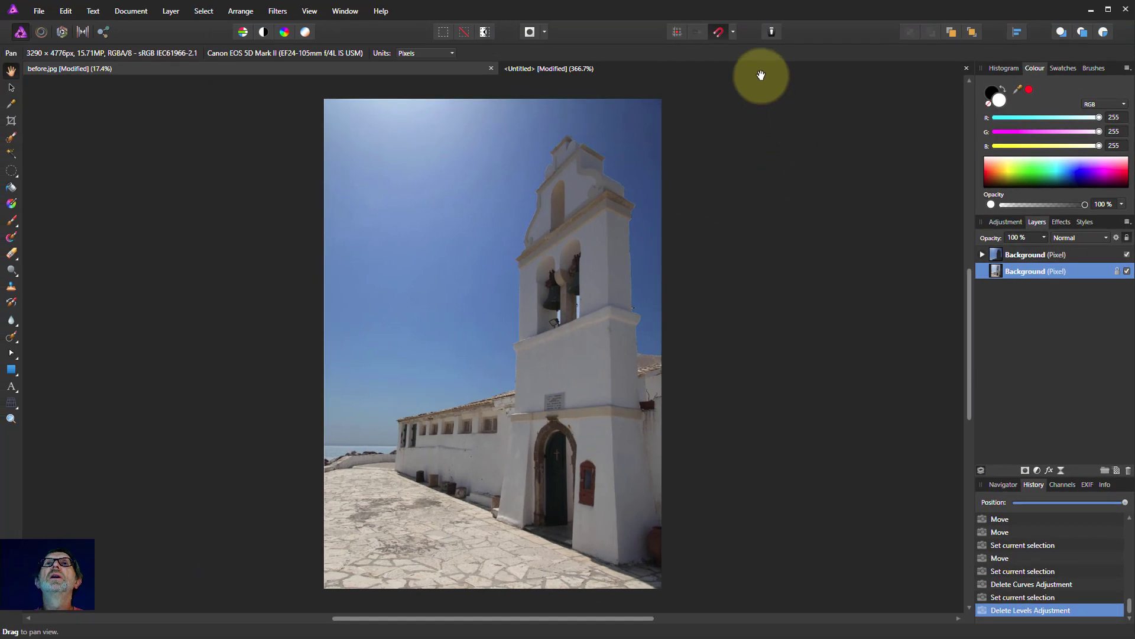
In the Assistant Manager set 'Adding adjustment layer to selection' to 'Add adjustment as child layer' and close it
{"action": "left_click", "coordinate": [770, 32]}
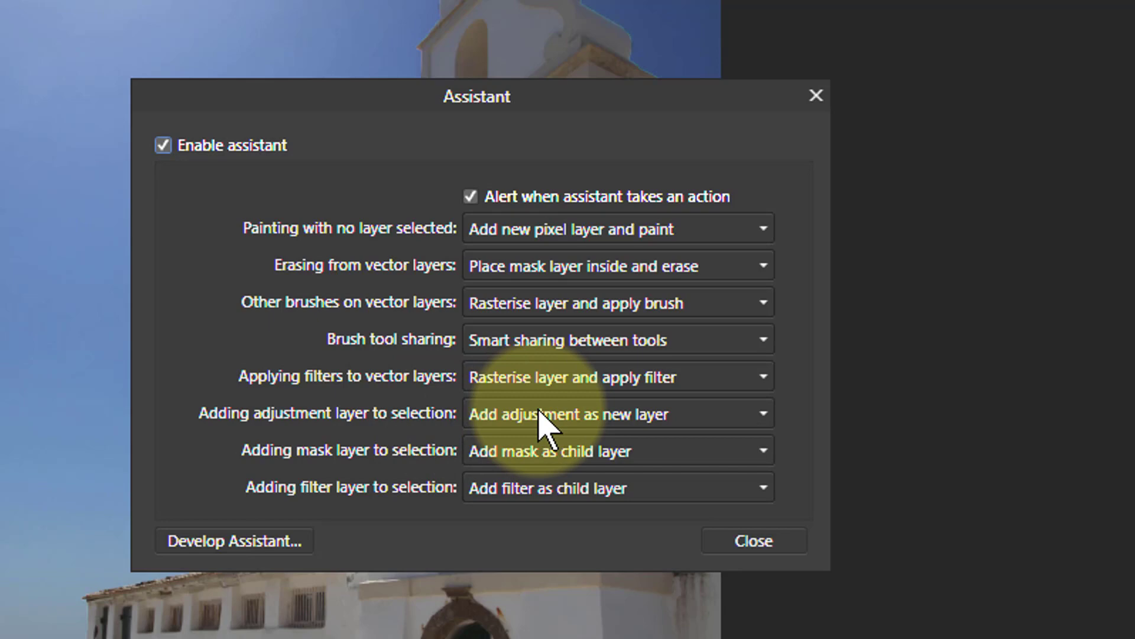
{"action": "left_click", "coordinate": [611, 417]}
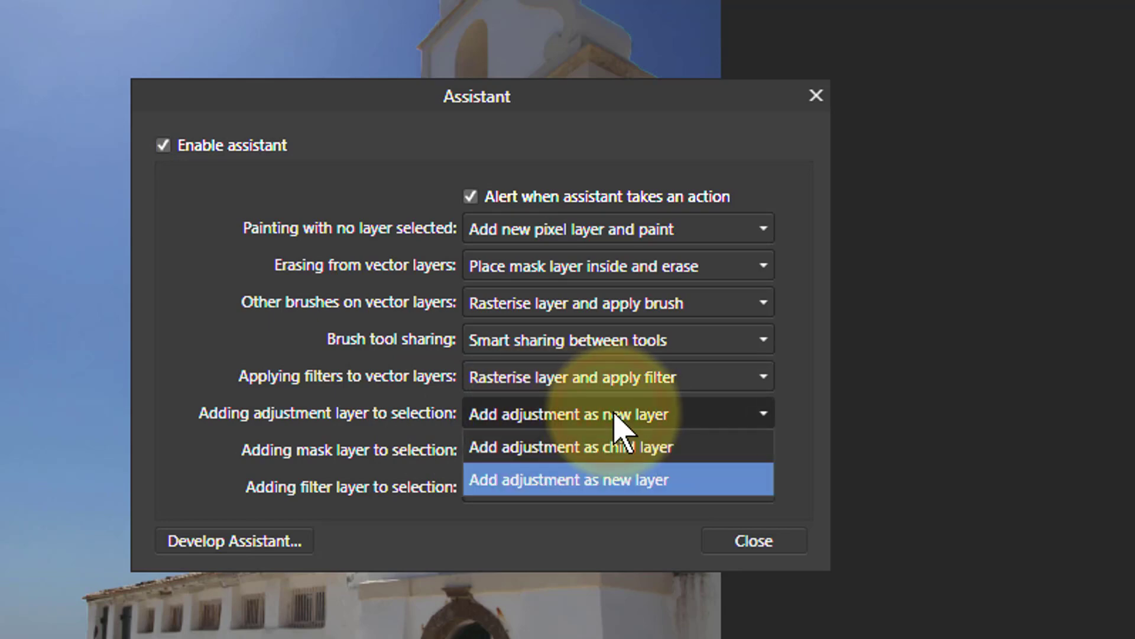
{"action": "left_click", "coordinate": [602, 448]}
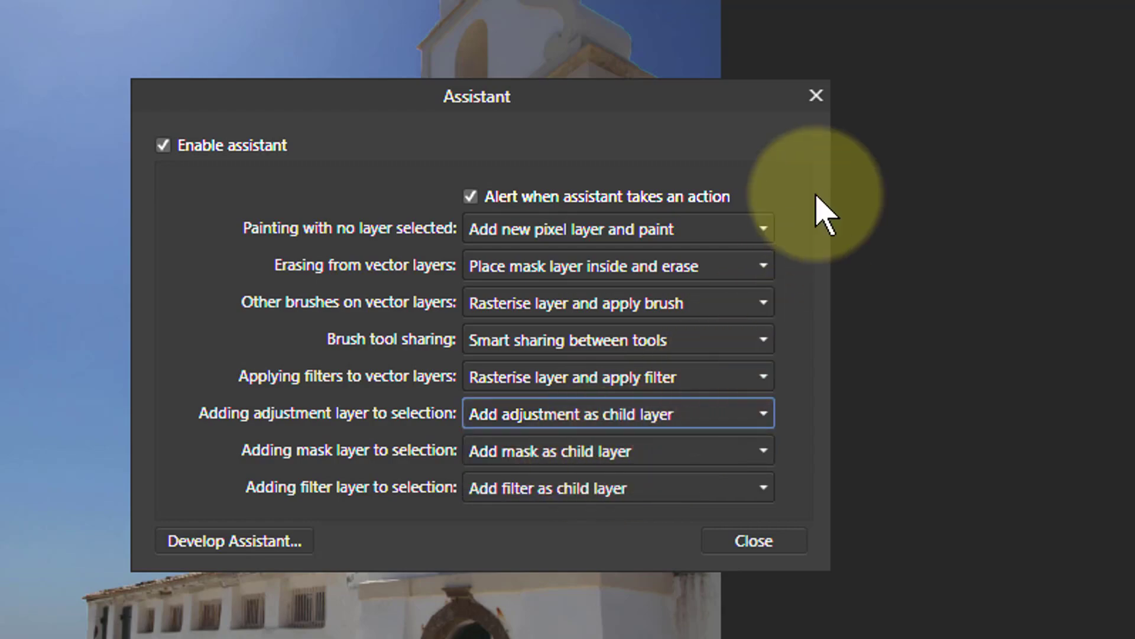
{"action": "left_click", "coordinate": [816, 94]}
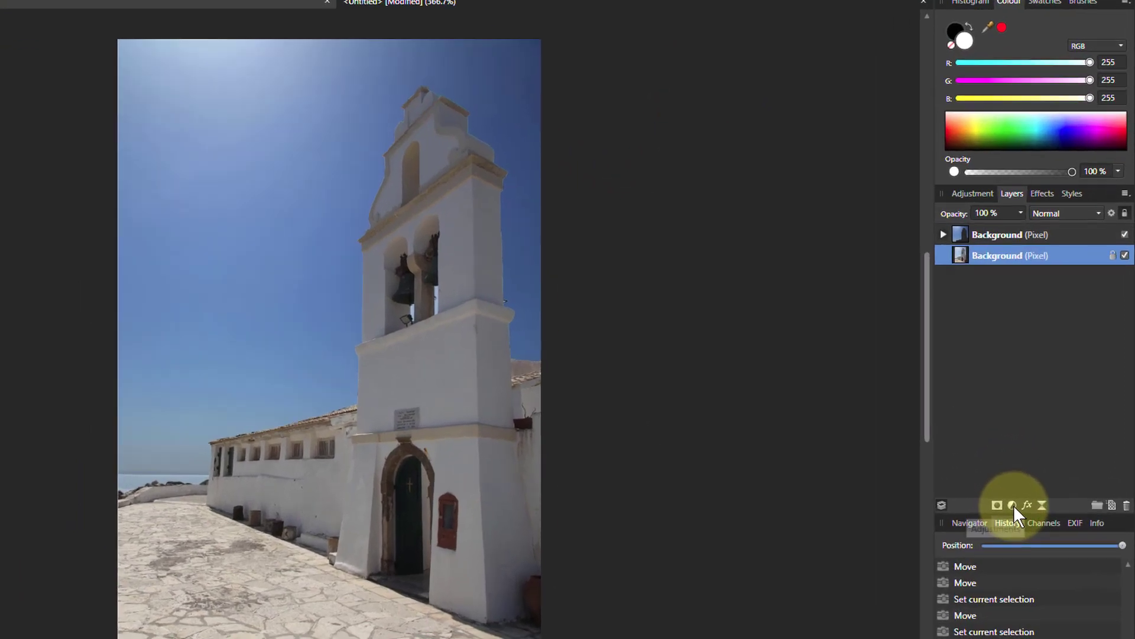
Add a Levels adjustment under the church background with black level 2% and white level 95%
{"action": "left_click", "coordinate": [1014, 505]}
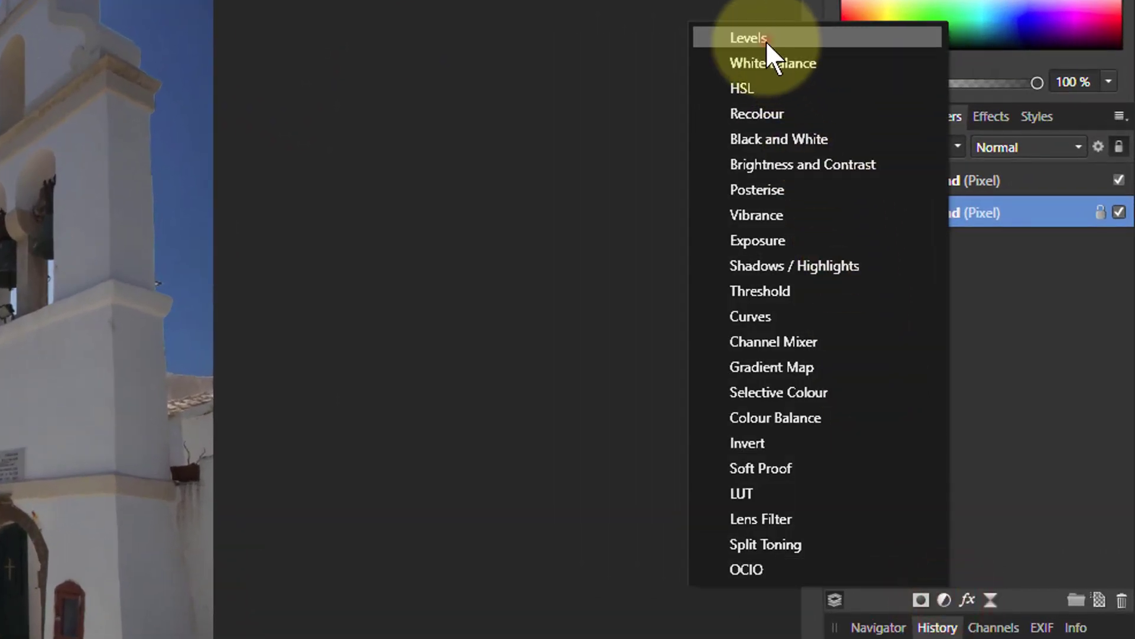
{"action": "left_click", "coordinate": [766, 39]}
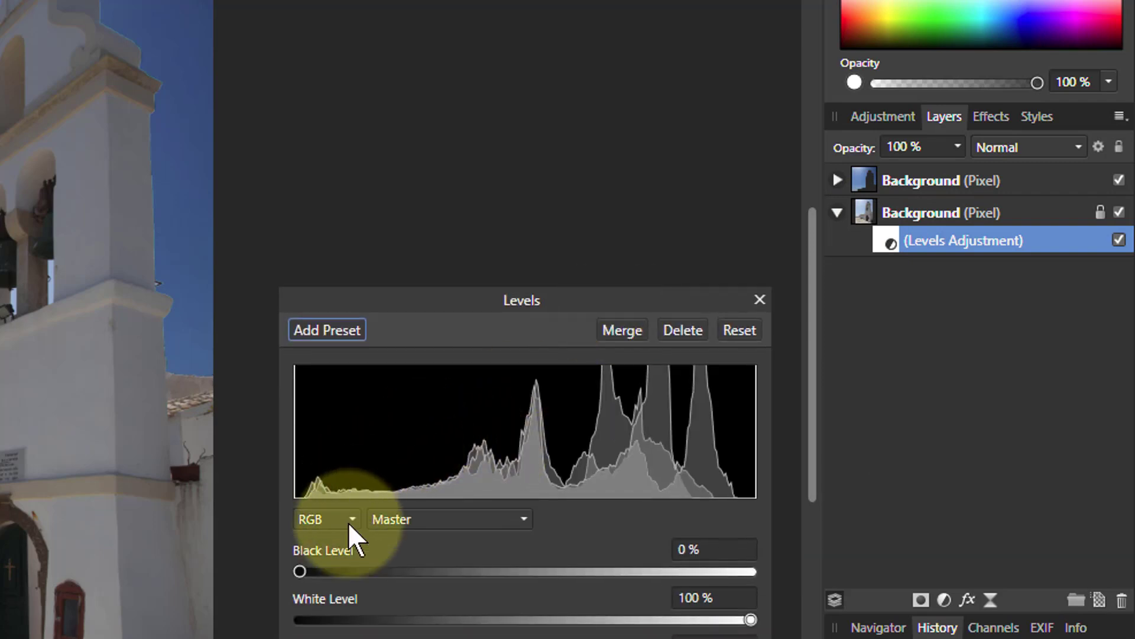
{"action": "left_click_drag", "start_coordinate": [299, 572], "coordinate": [310, 571]}
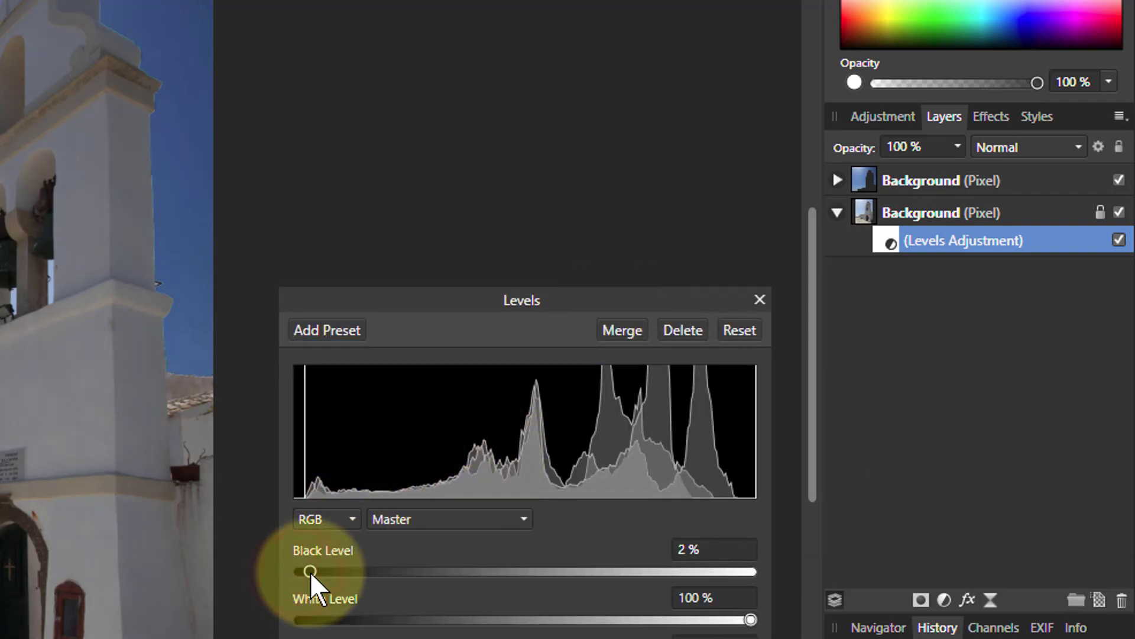
{"action": "left_click_drag", "start_coordinate": [750, 620], "coordinate": [733, 620]}
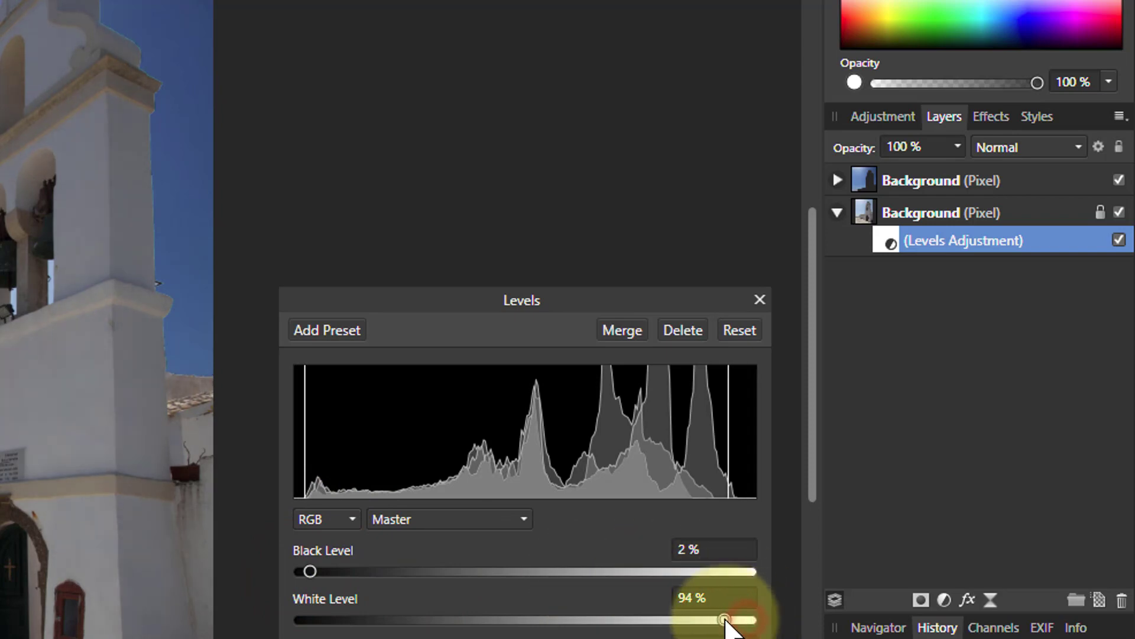
{"action": "left_click", "coordinate": [760, 300]}
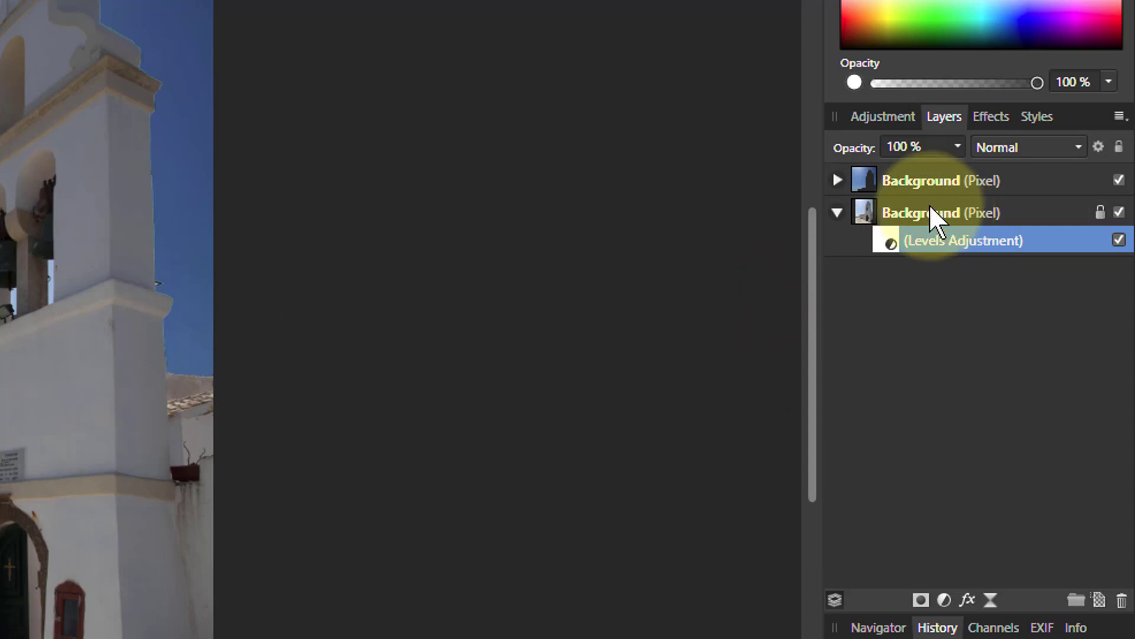
Add a Curves adjustment under the church Background layer and bend its curve upward to brighten
{"action": "left_click", "coordinate": [896, 213]}
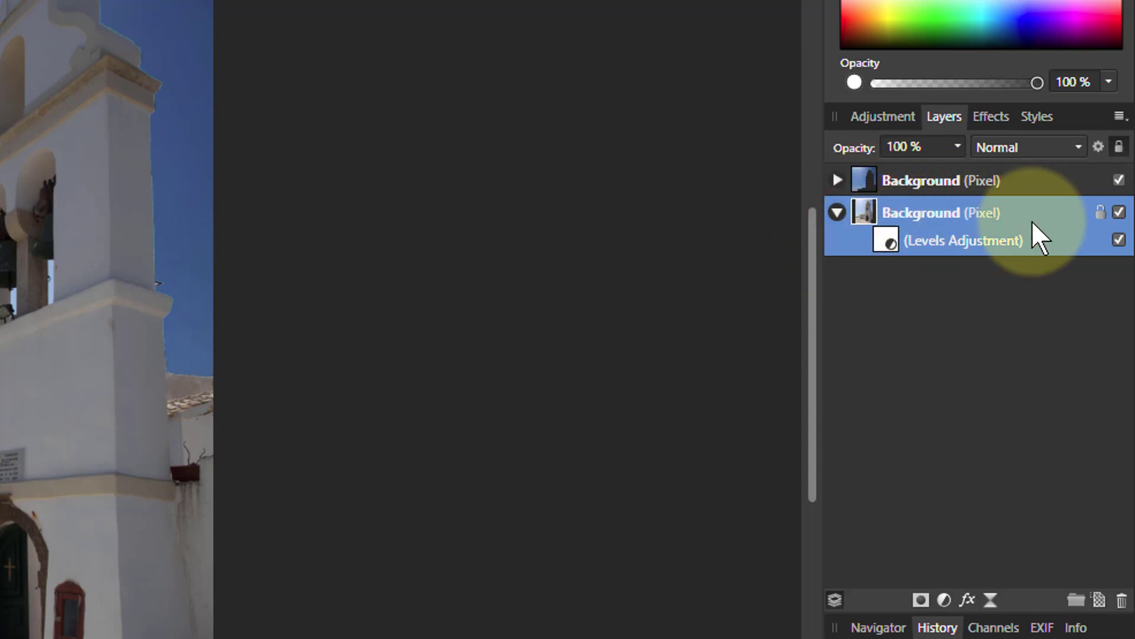
{"action": "left_click", "coordinate": [945, 600]}
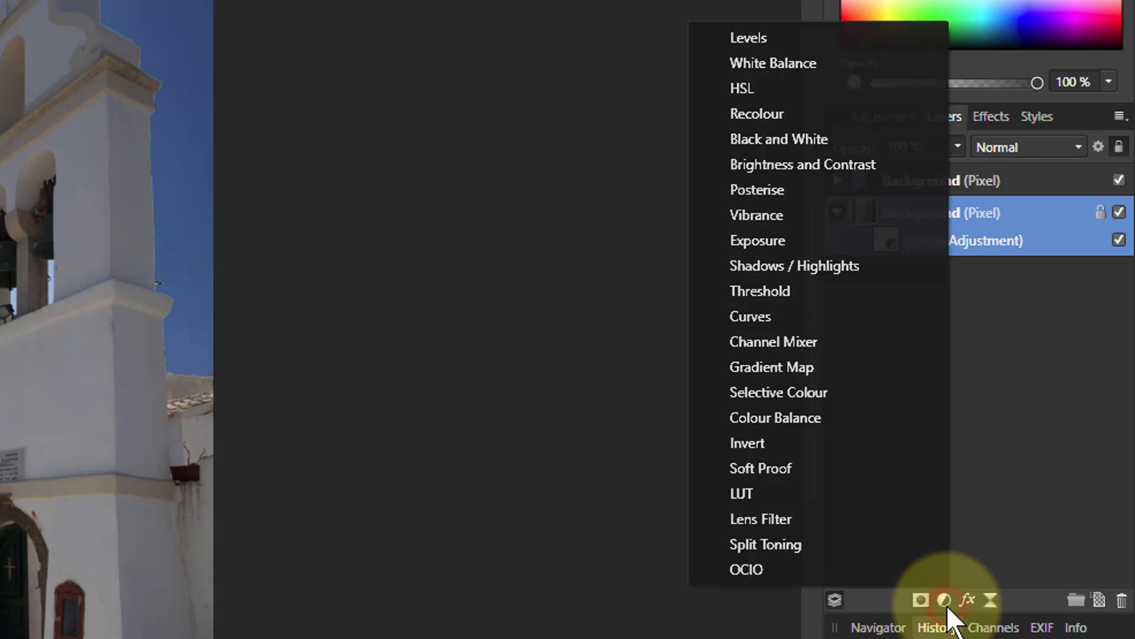
{"action": "left_click", "coordinate": [748, 315]}
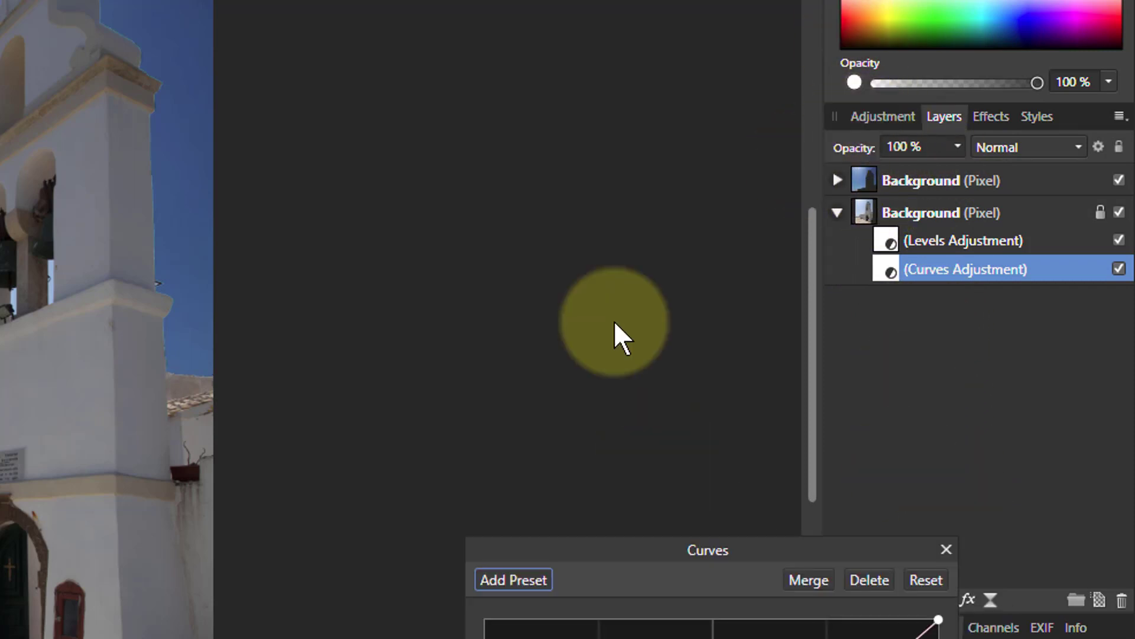
{"action": "left_click_drag", "start_coordinate": [678, 515], "coordinate": [746, 393]}
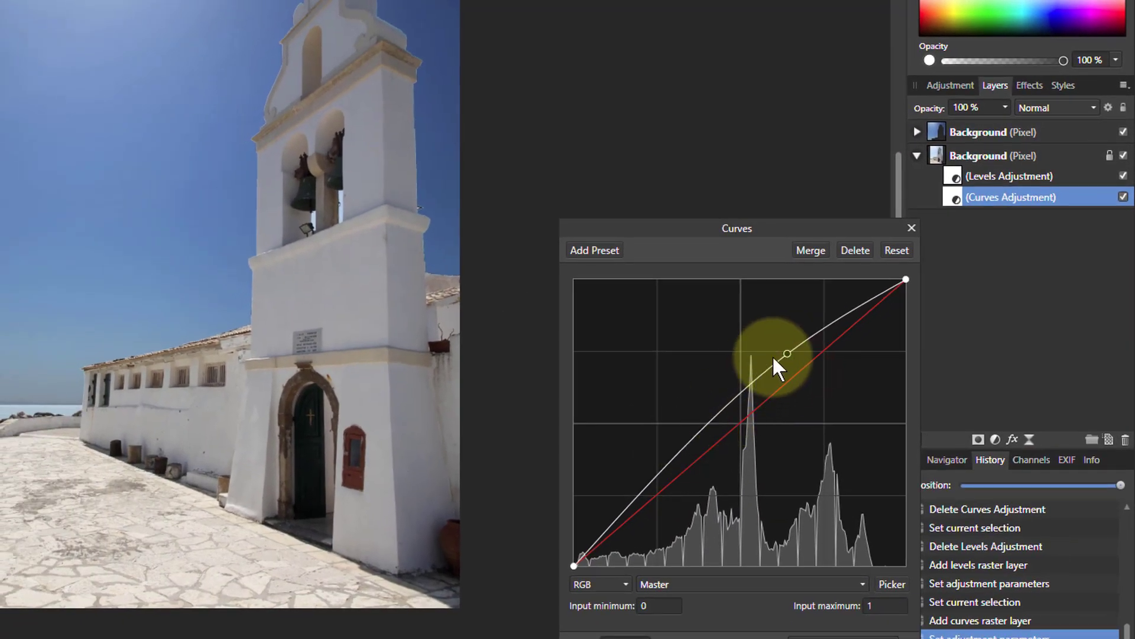
{"action": "left_click_drag", "start_coordinate": [787, 354], "coordinate": [774, 336]}
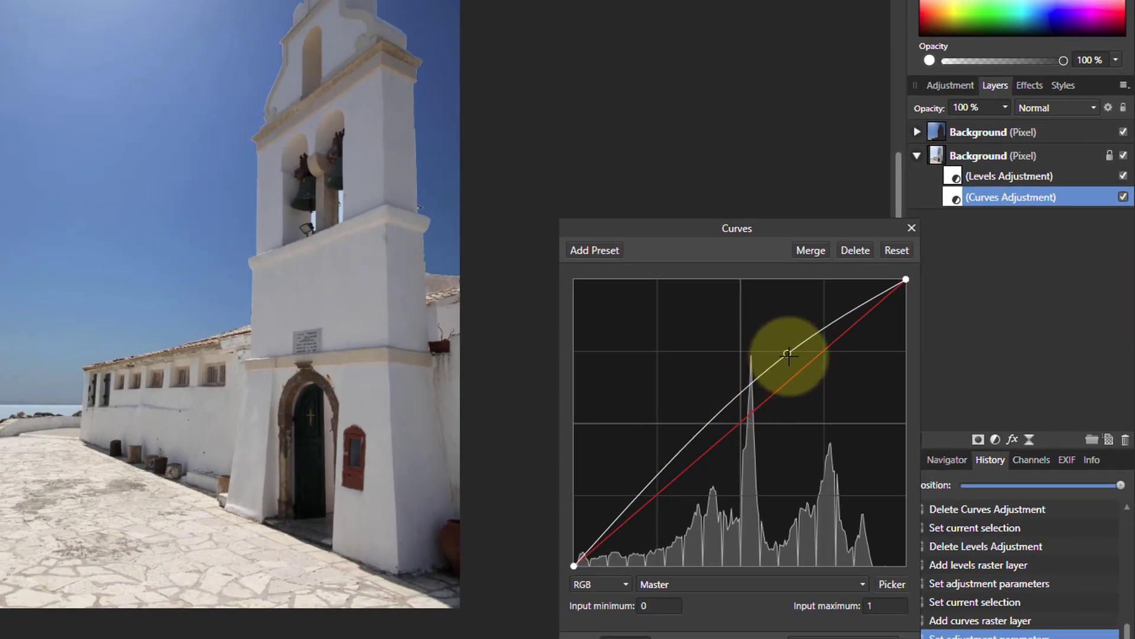
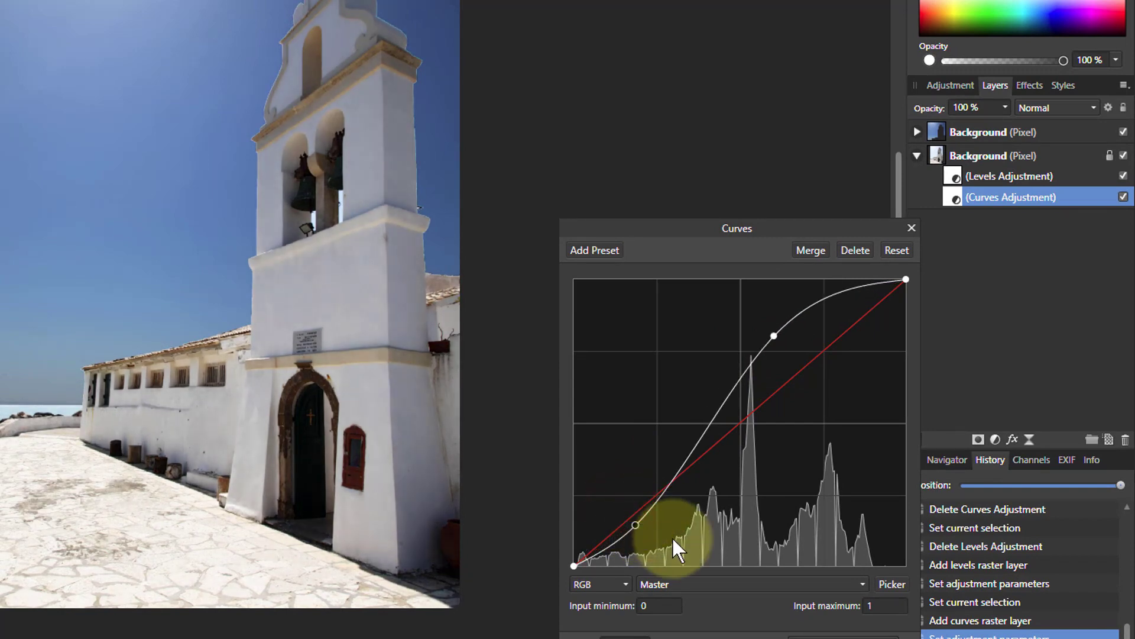
Close the Curves settings and expand the upper Background layer to show its nested Curves adjustment
{"action": "left_click", "coordinate": [911, 228]}
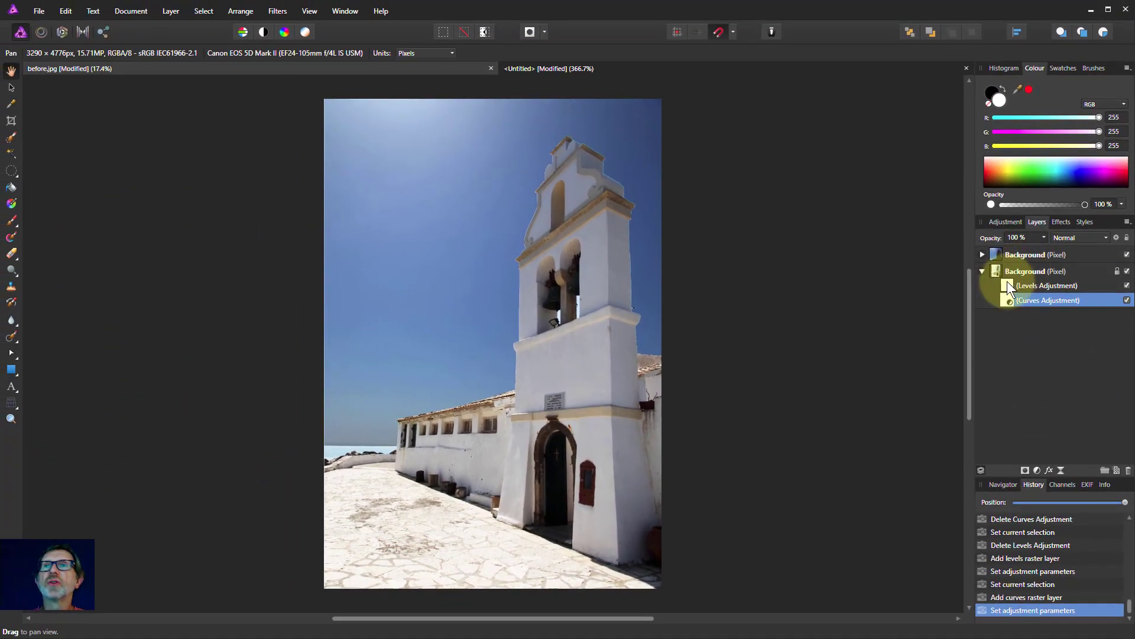
{"action": "left_click", "coordinate": [981, 254]}
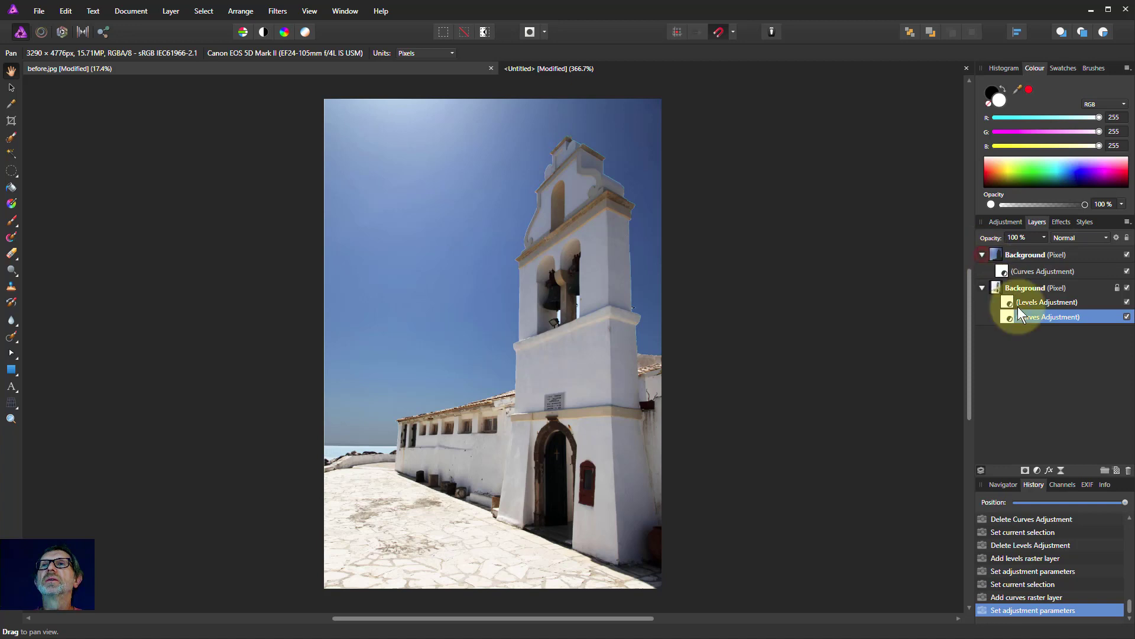